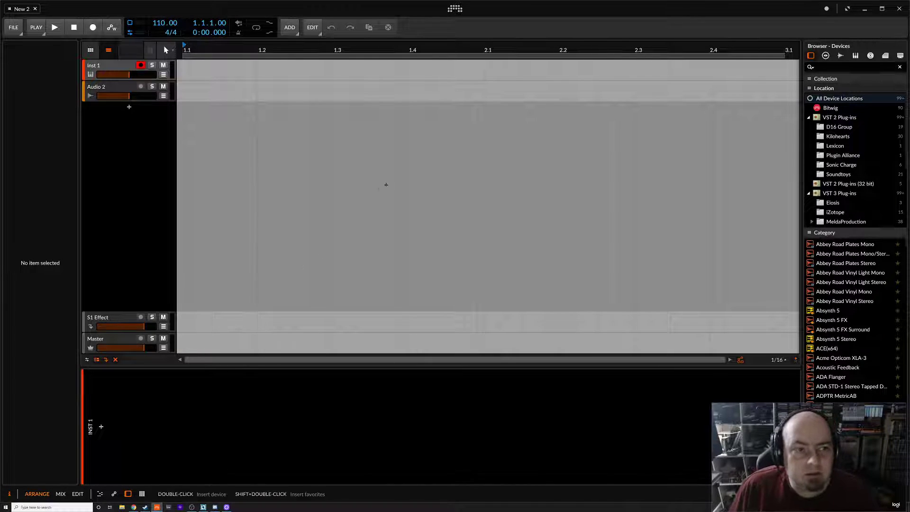
Insert a Poly Grid instrument device on the Inst 1 track, searching the device browser for poly
click(117, 65)
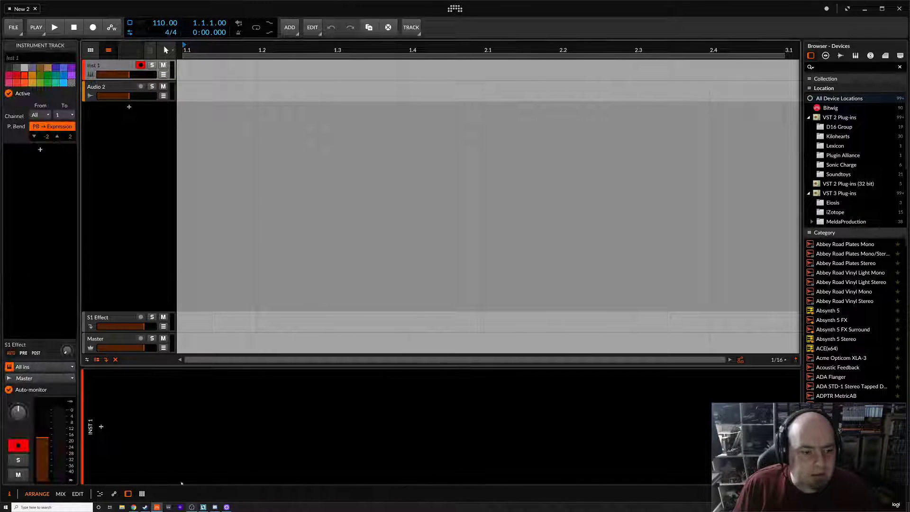
click(101, 426)
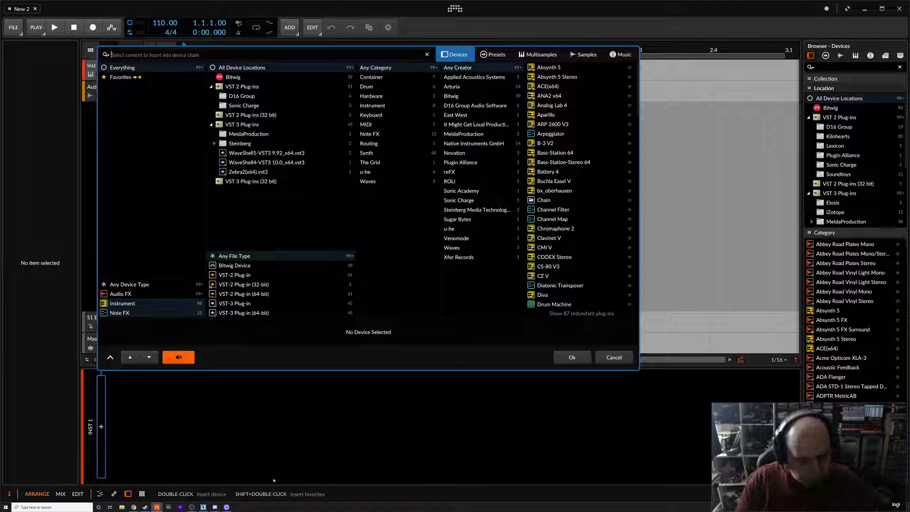
text(poly)
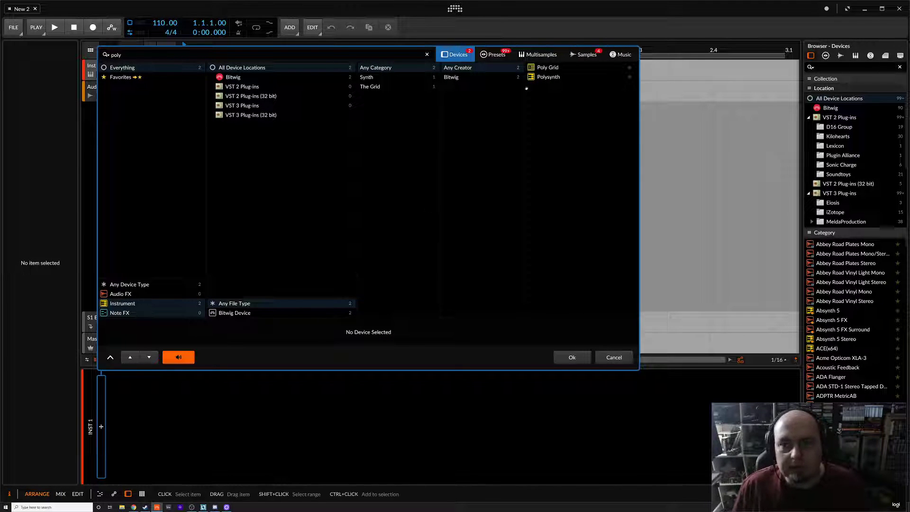
double_click(548, 67)
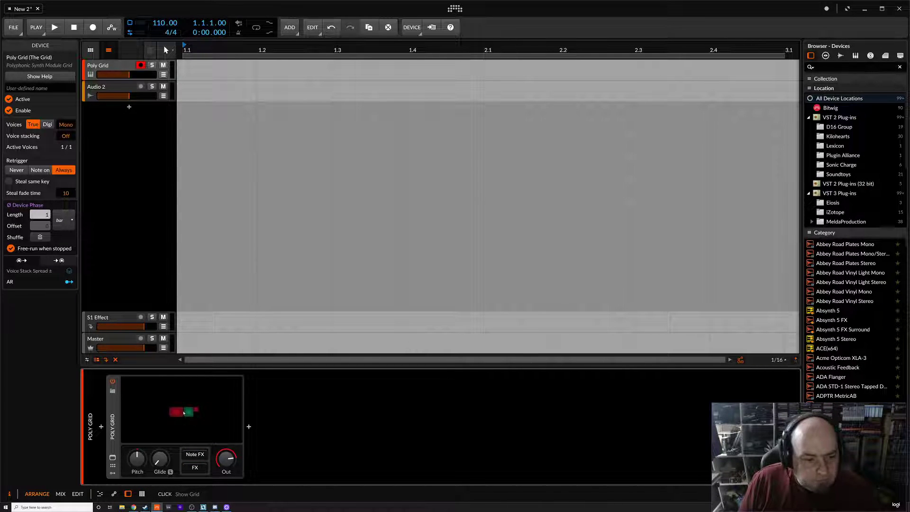
Open the Poly Grid editor and toggle the oscillator's pitch tracking and the envelope's gate tracking off and back on
click(185, 414)
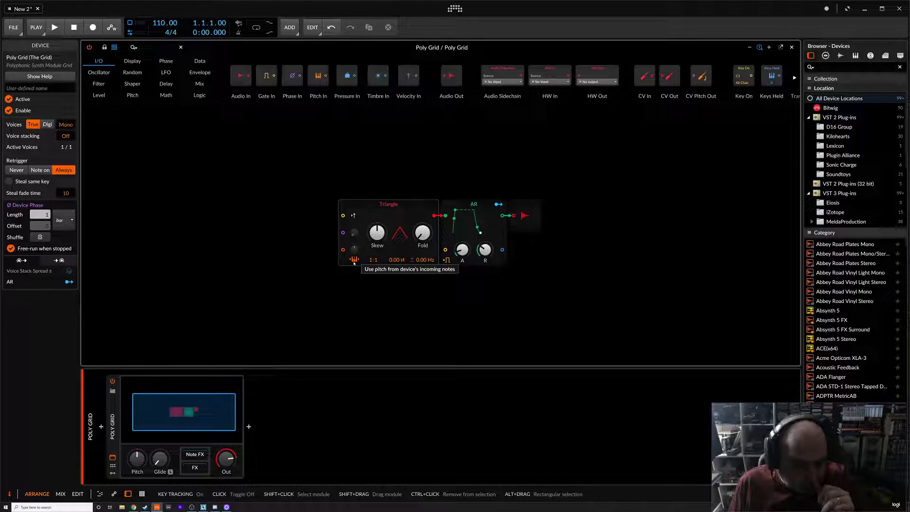
click(354, 261)
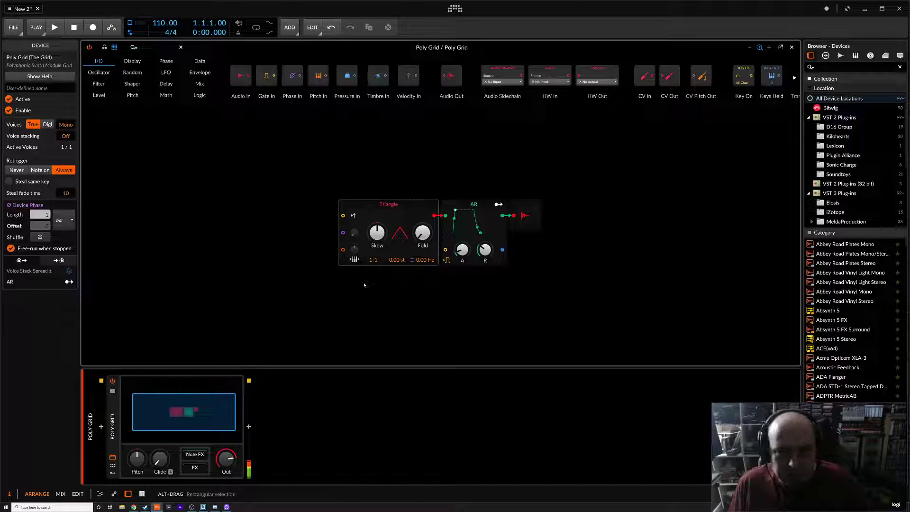
click(355, 260)
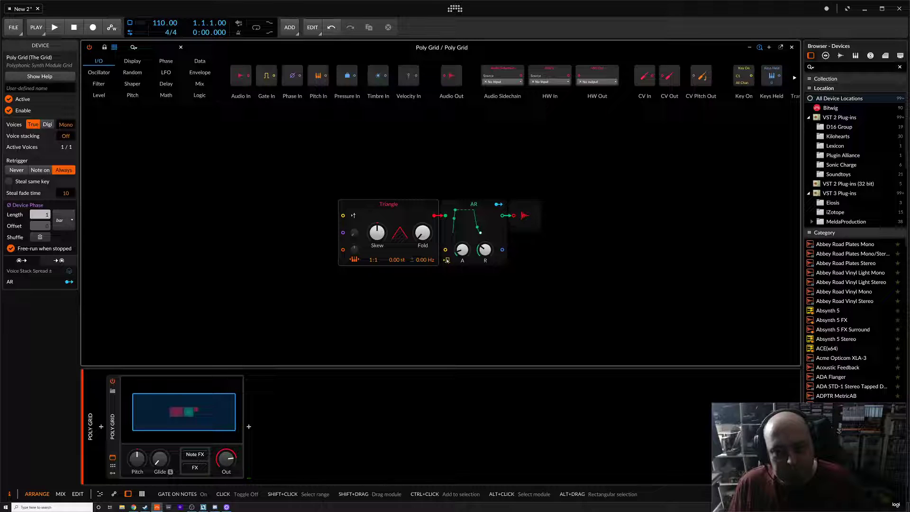
click(447, 261)
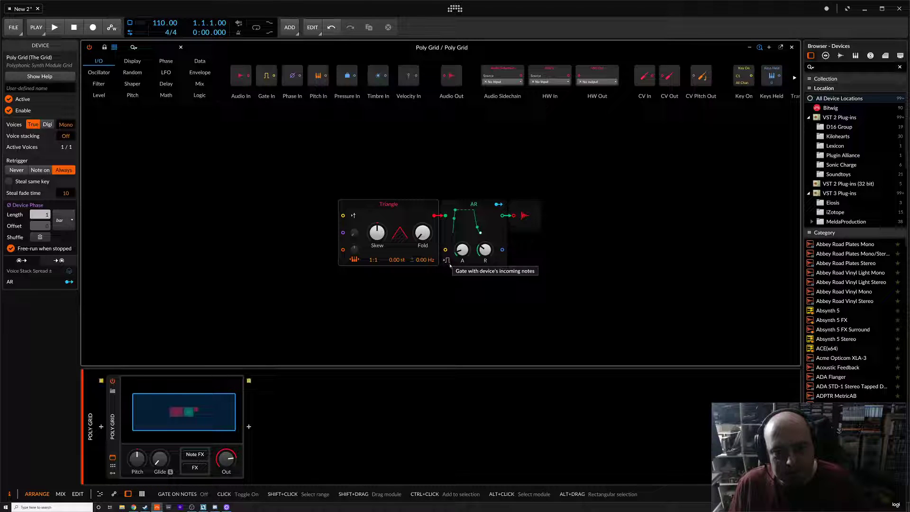
click(448, 261)
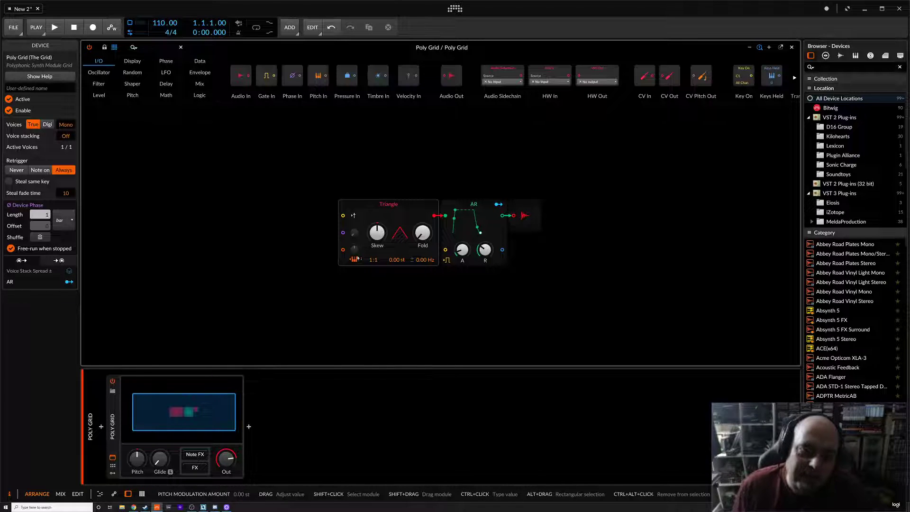
drag(318, 75, 345, 253)
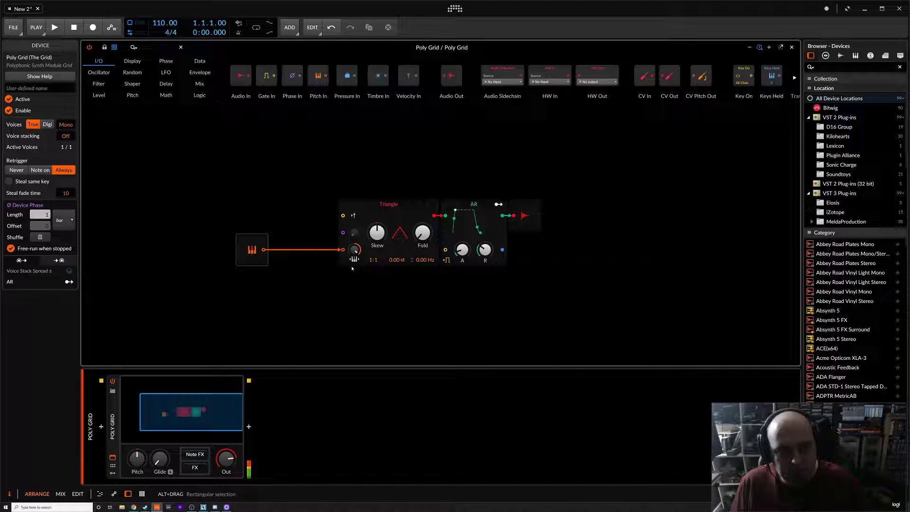
drag(355, 250, 355, 259)
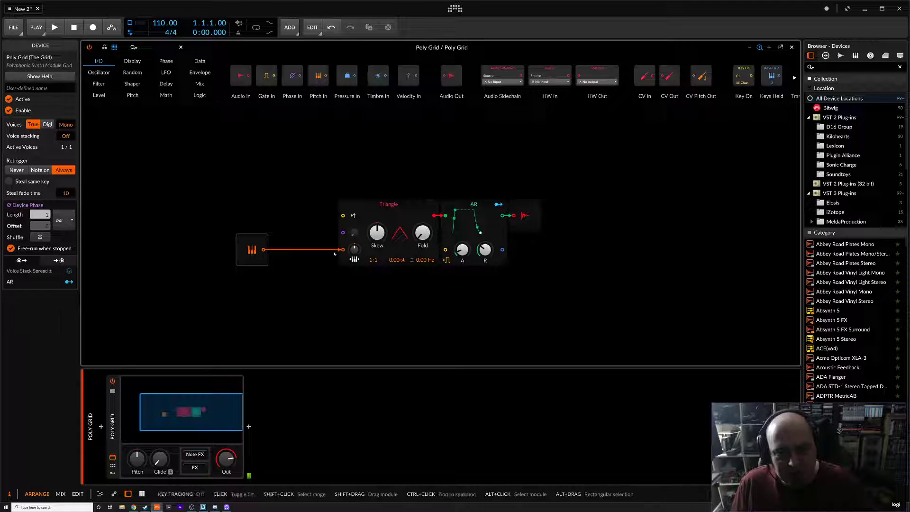
click(251, 250)
key(Delete)
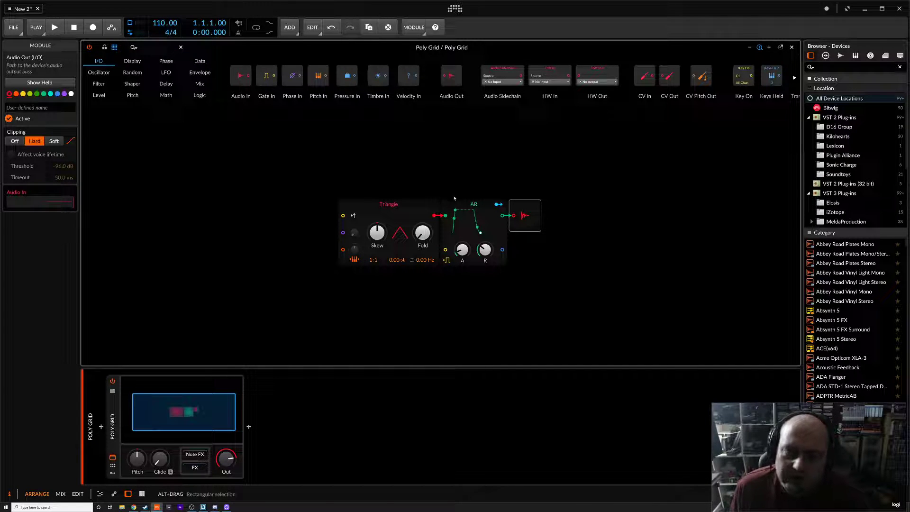
Move the Audio Out module further right in the grid
drag(539, 218, 573, 218)
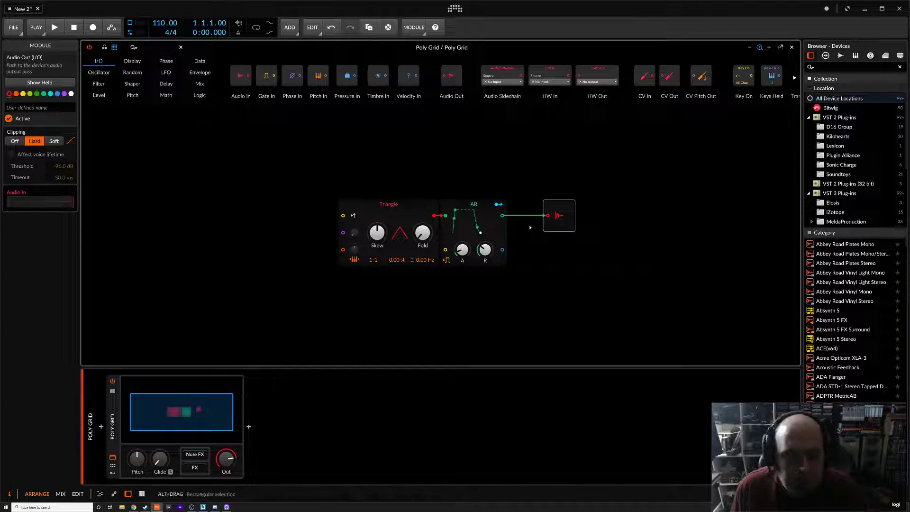
Reset the Triangle oscillator's detune, lower its Skew to 22% and raise its Fold
mouse_move(426, 260)
mouse_down()
mouse_move(425, 233)
mouse_move(425, 246)
mouse_up()
double_click(424, 260)
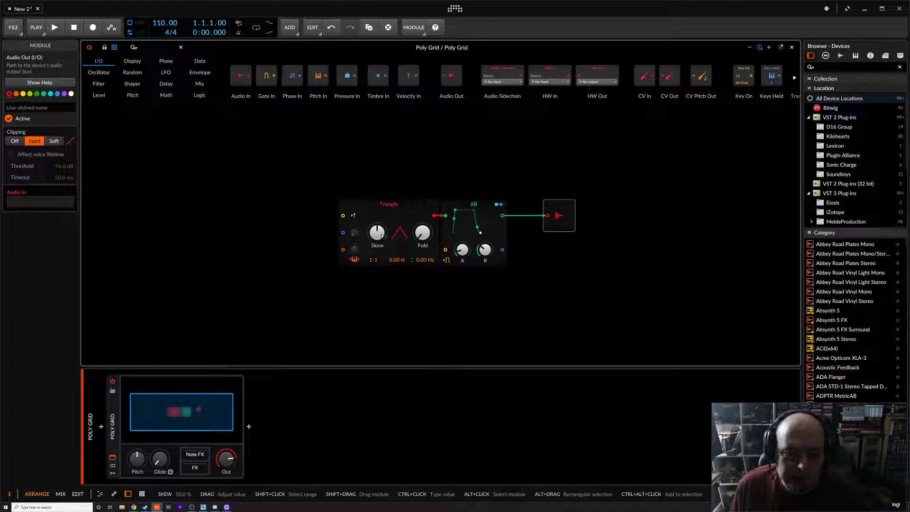
drag(384, 236, 383, 263)
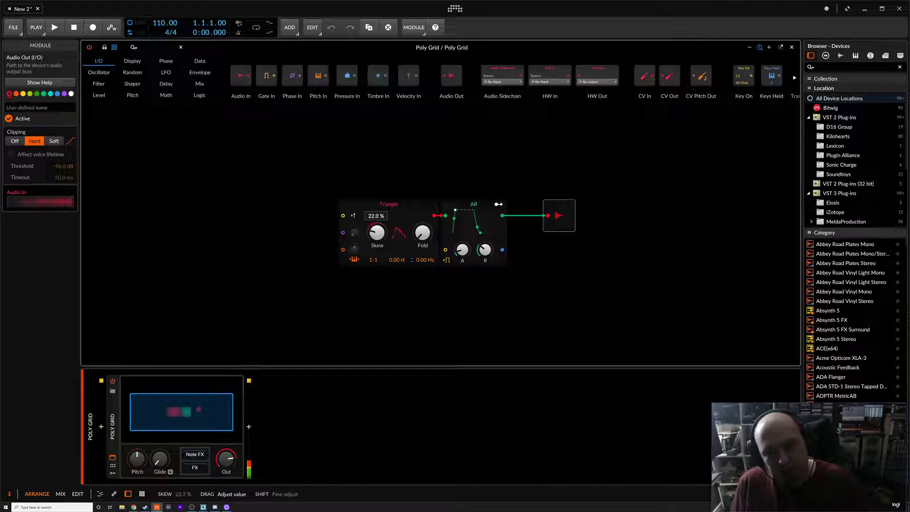
drag(423, 233, 422, 214)
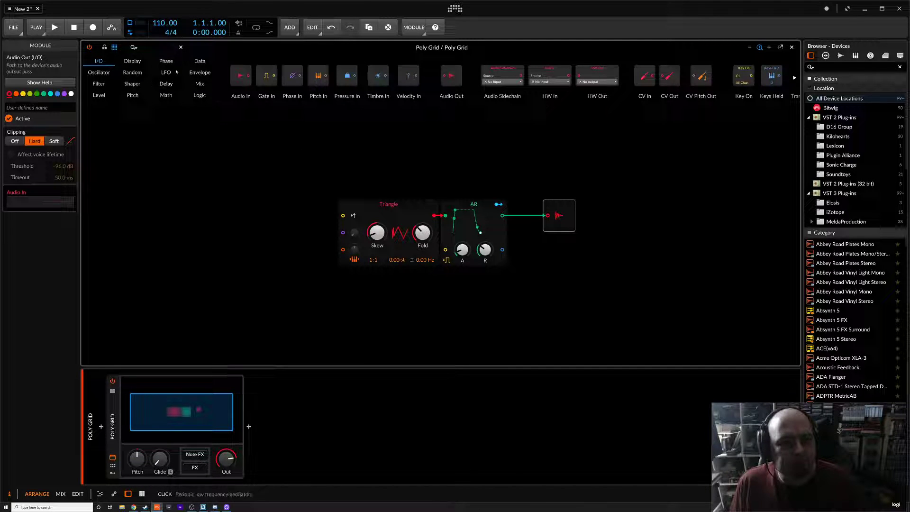
Replace the oscillator module with a Sawtooth and then a Sine oscillator from the Oscillator palette
click(99, 72)
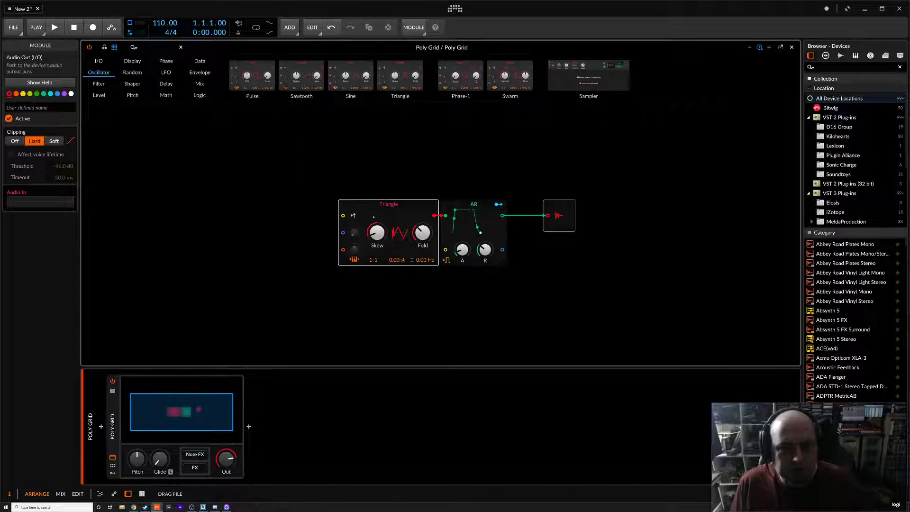
drag(373, 217, 374, 218)
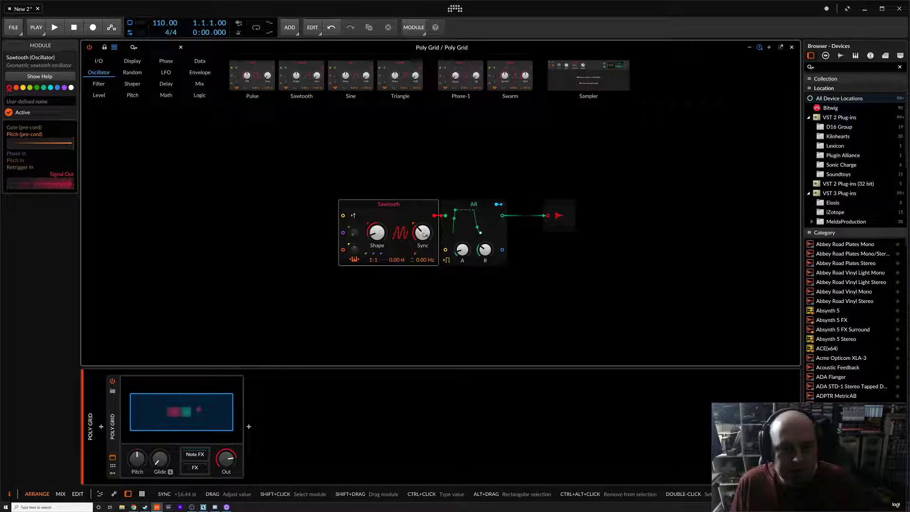
drag(351, 76, 403, 249)
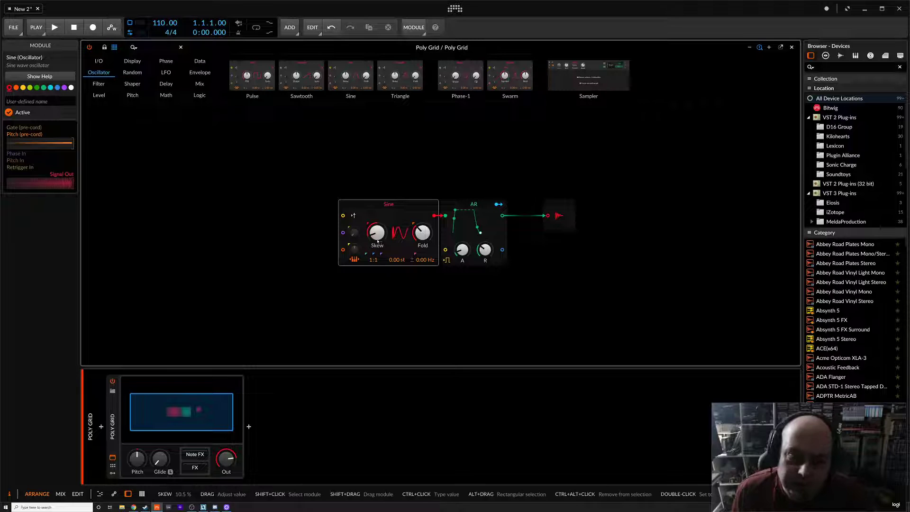
Reset the Sine oscillator's Skew and Fold knobs to default and move the module to the left
double_click(378, 240)
double_click(423, 235)
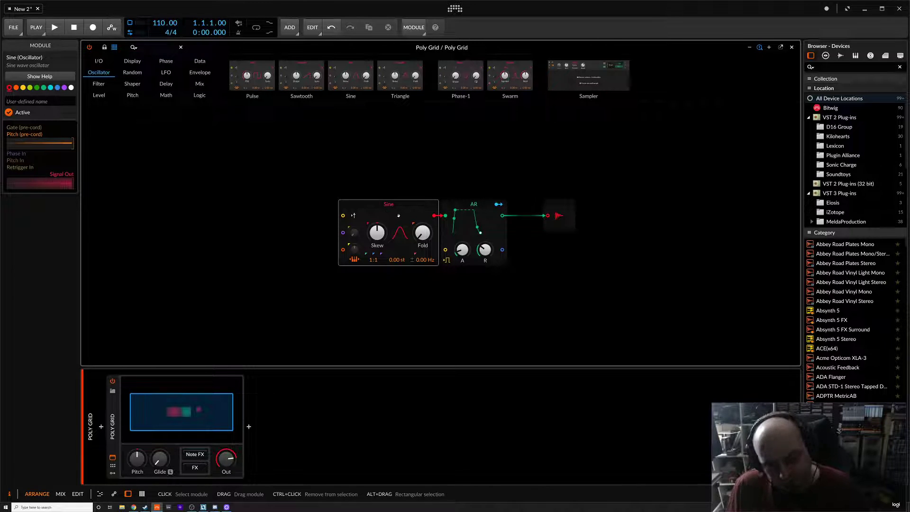
drag(401, 216, 348, 221)
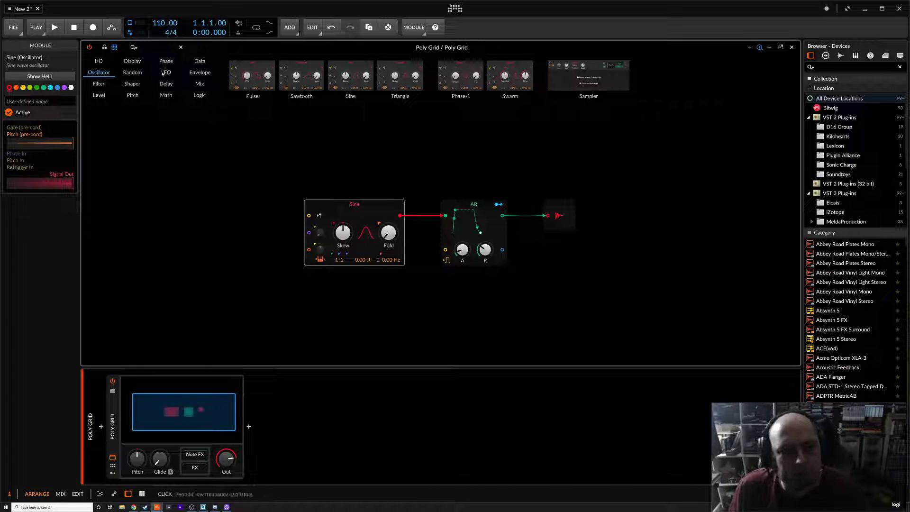
Add an LFO module to the grid, placing it above and left of the Sine oscillator
click(163, 72)
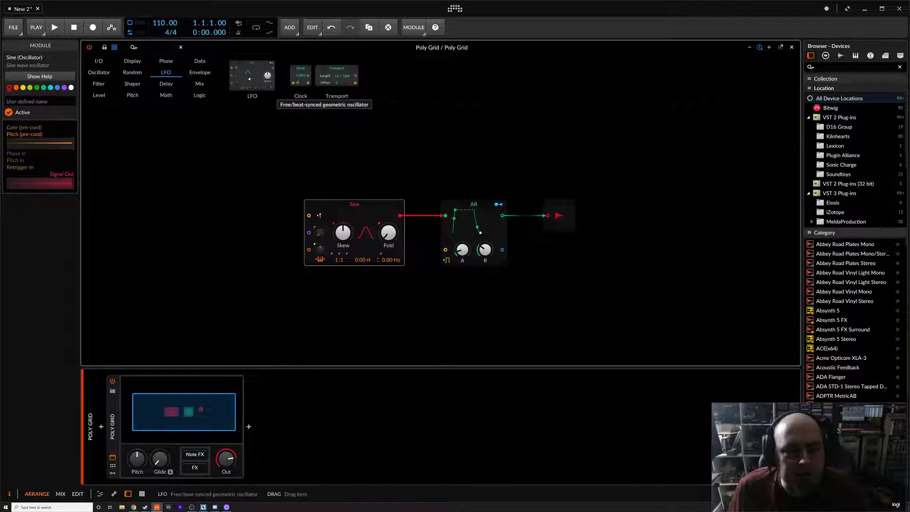
drag(246, 75, 185, 169)
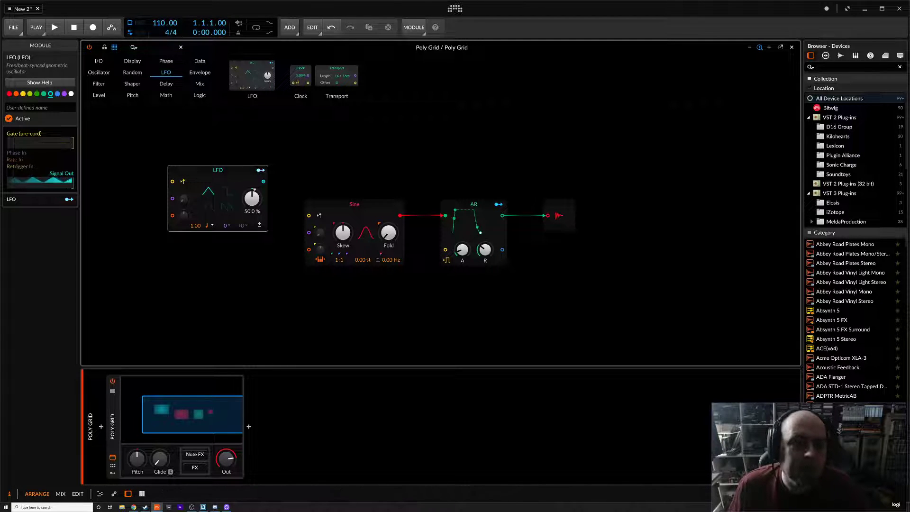
Modulate the Sine oscillator's Skew from the LFO with an amount of 0.295
click(261, 170)
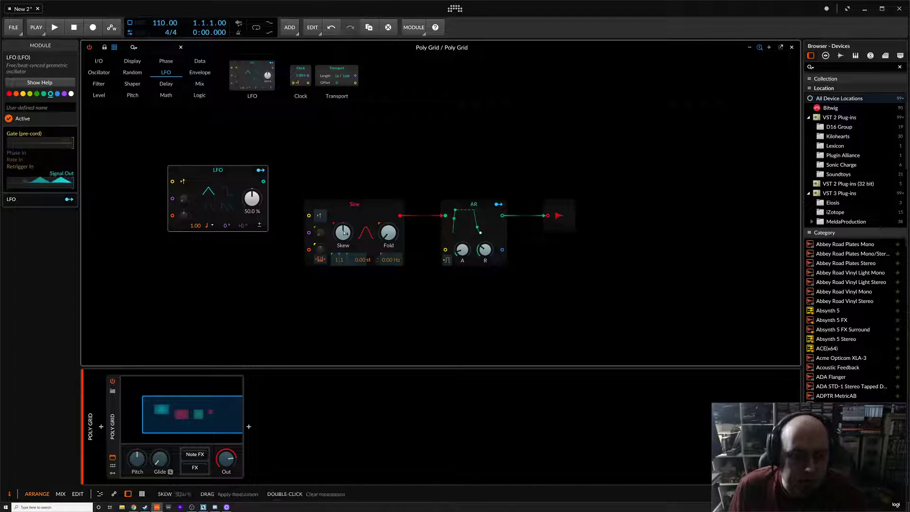
drag(342, 233, 342, 228)
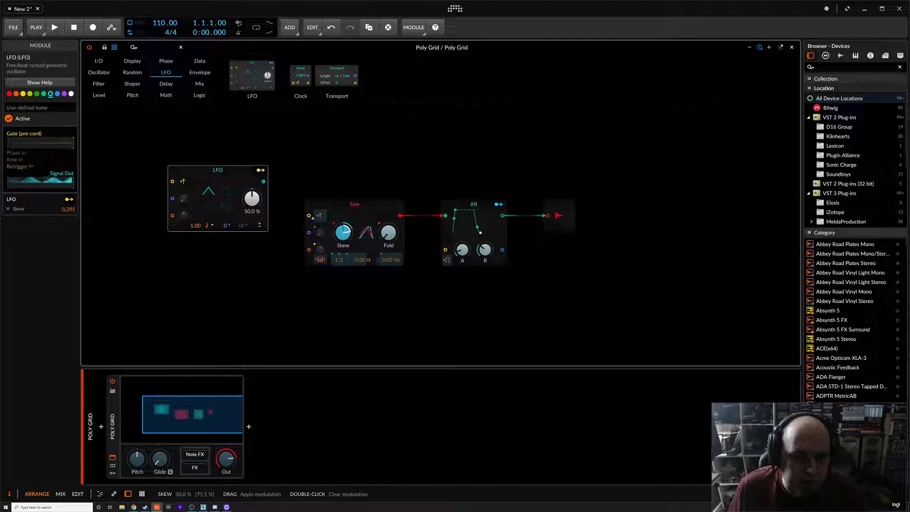
click(261, 170)
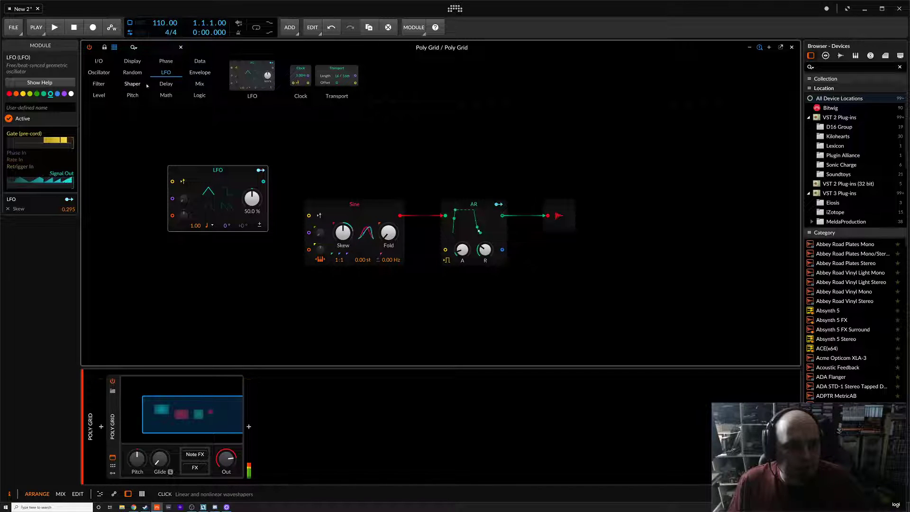
Replace the AR envelope with an ADSR envelope from the Envelope palette and raise its attack
click(197, 75)
drag(252, 78, 482, 223)
drag(460, 253, 460, 232)
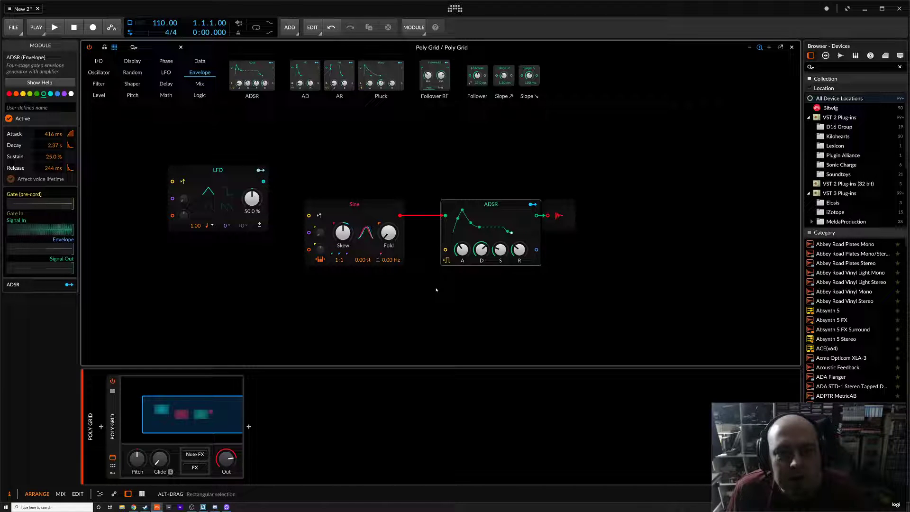
Select the ADSR and shift the Audio Out module further right to make room
click(459, 215)
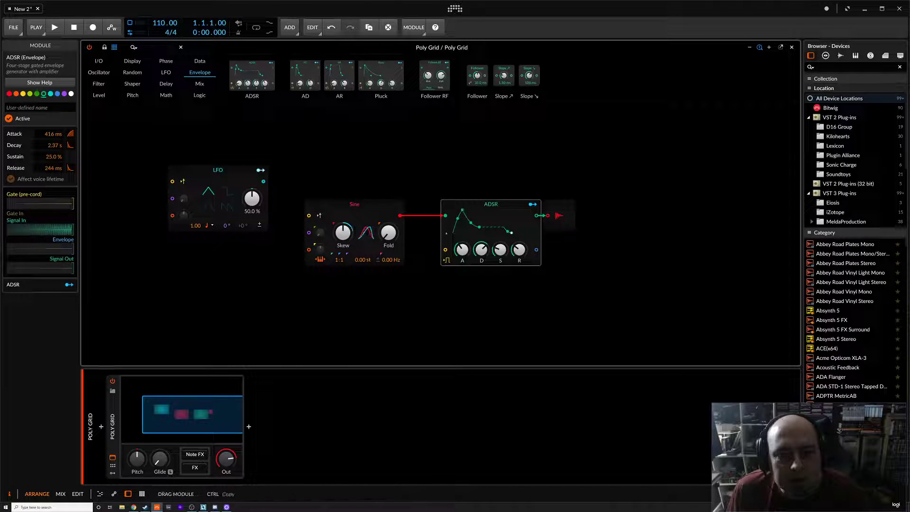
drag(541, 208, 610, 207)
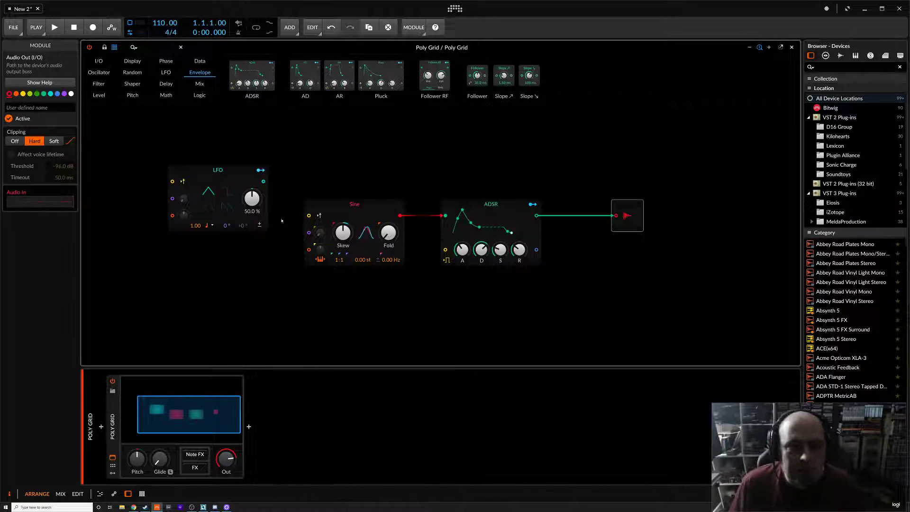
Switch the LFO to bipolar output and try a phase offset, undoing the phase change
click(260, 224)
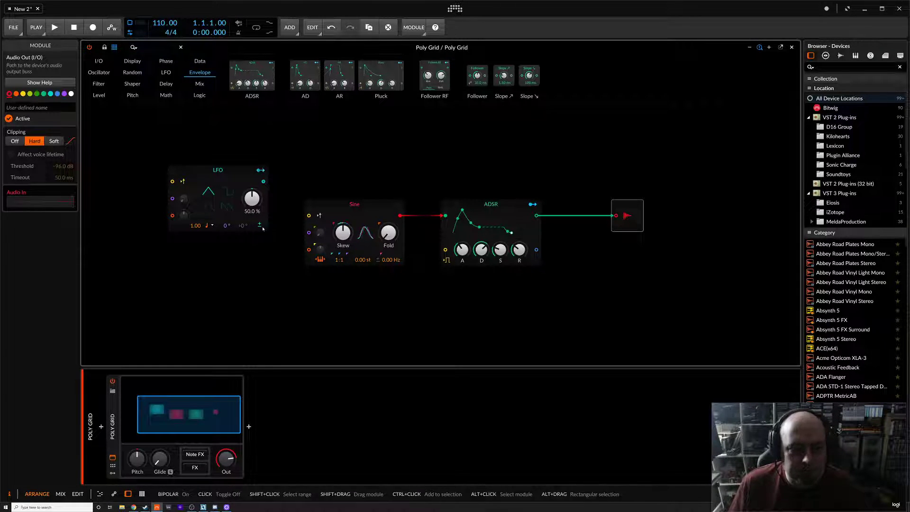
drag(241, 227, 242, 209)
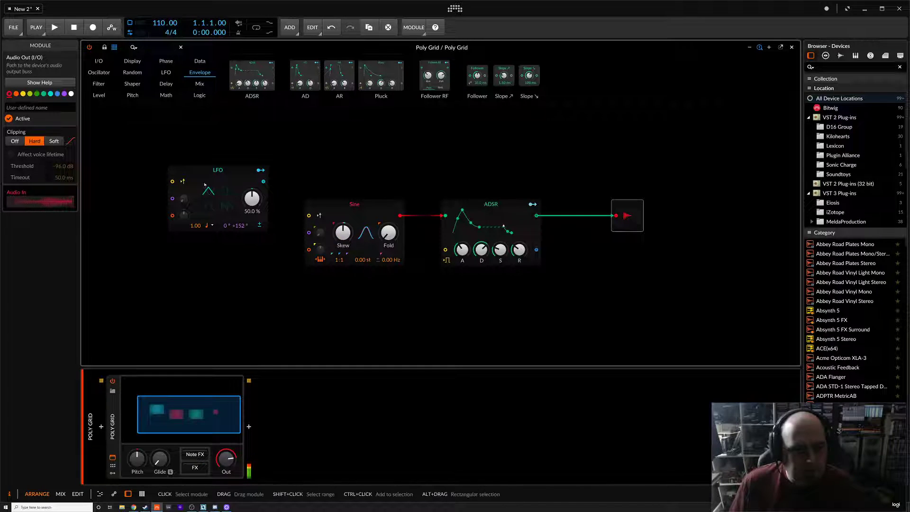
click(235, 180)
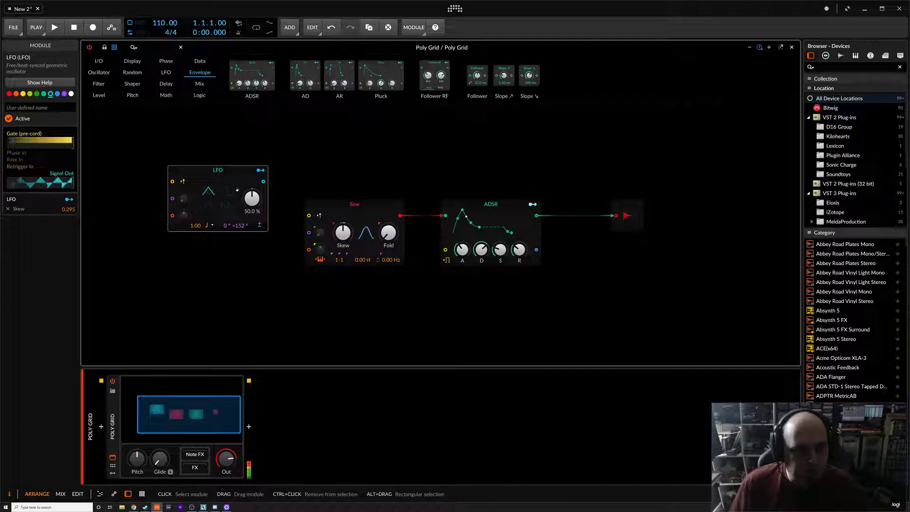
key(ctrl+z)
Set the Sine oscillator's detune to 0.56 Hz while trying different LFO phase offsets and returning them to zero
drag(240, 225, 239, 246)
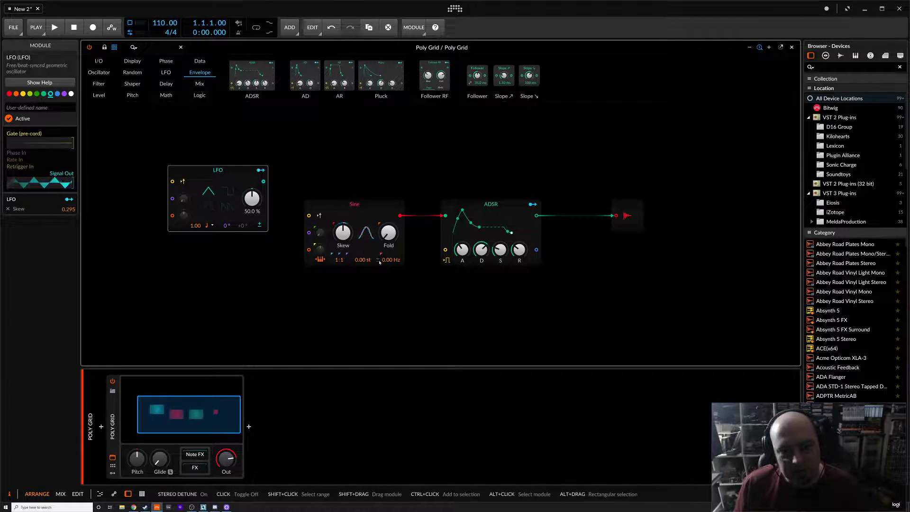
drag(241, 226, 241, 200)
drag(397, 260, 397, 254)
drag(240, 226, 241, 288)
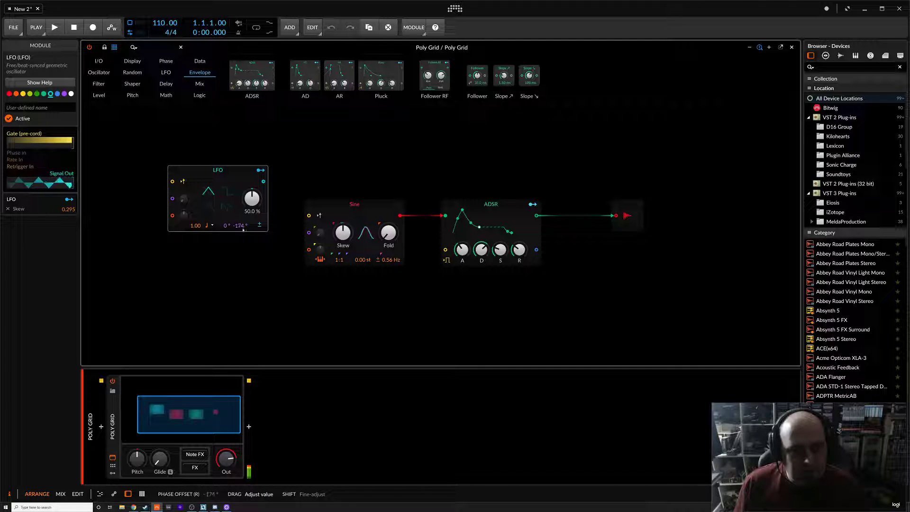
drag(243, 229, 242, 226)
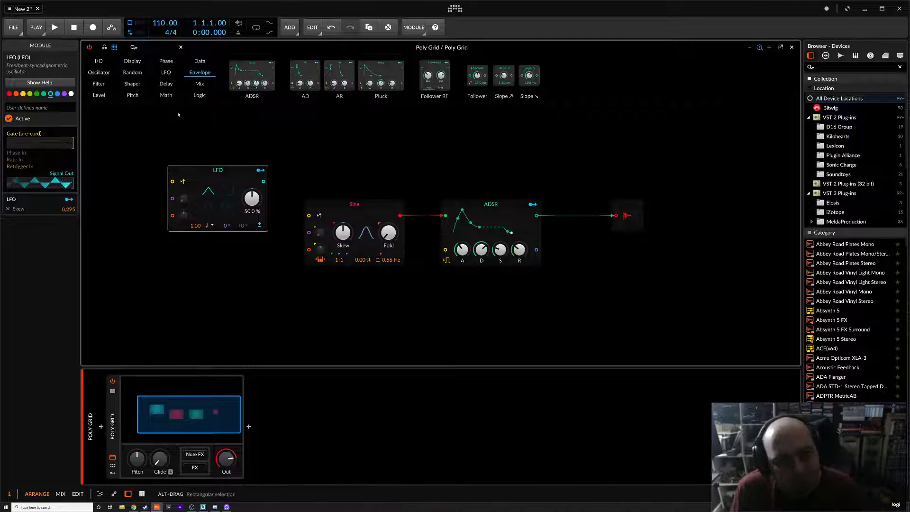
Try a Chebyshev shaper between the Sine oscillator and the ADSR, lowering its amount to 1.00 before deleting it
click(132, 84)
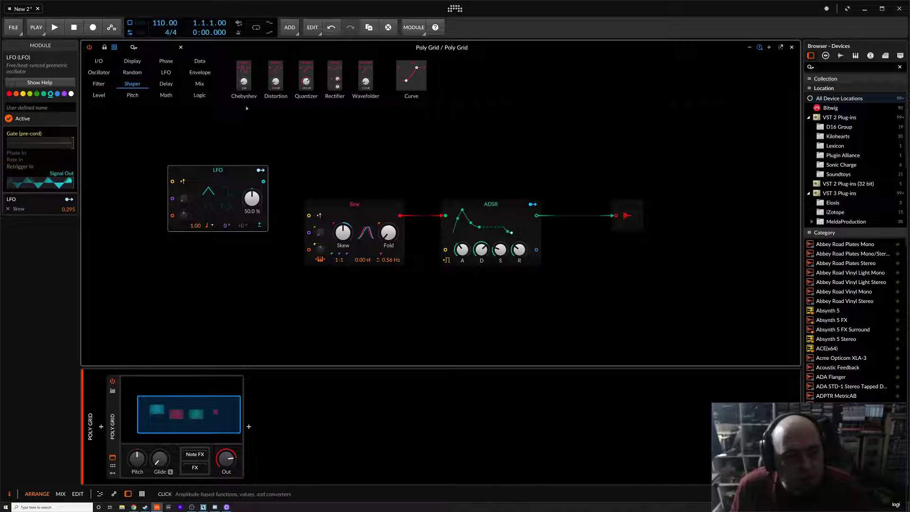
drag(244, 76, 405, 128)
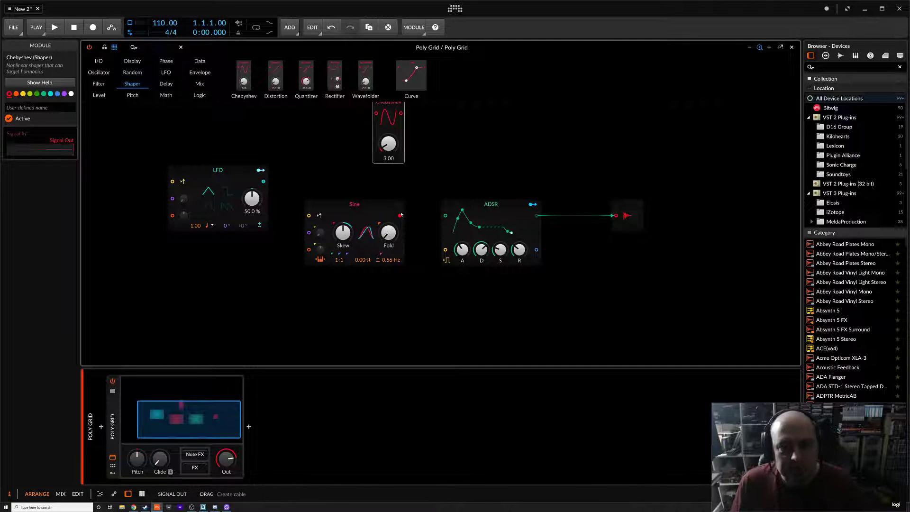
drag(400, 215, 445, 215)
drag(376, 113, 411, 184)
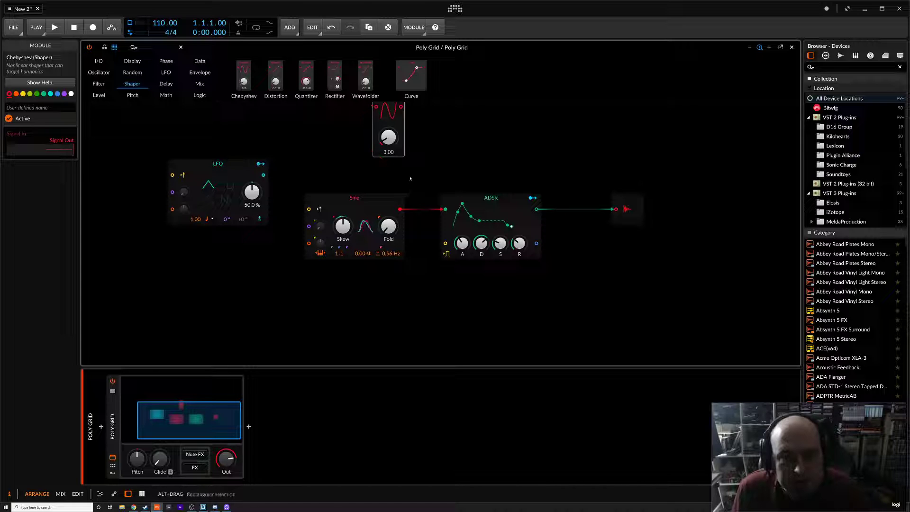
scroll(414, 169, up, 3)
scroll(406, 191, down, 3)
drag(381, 126, 446, 243)
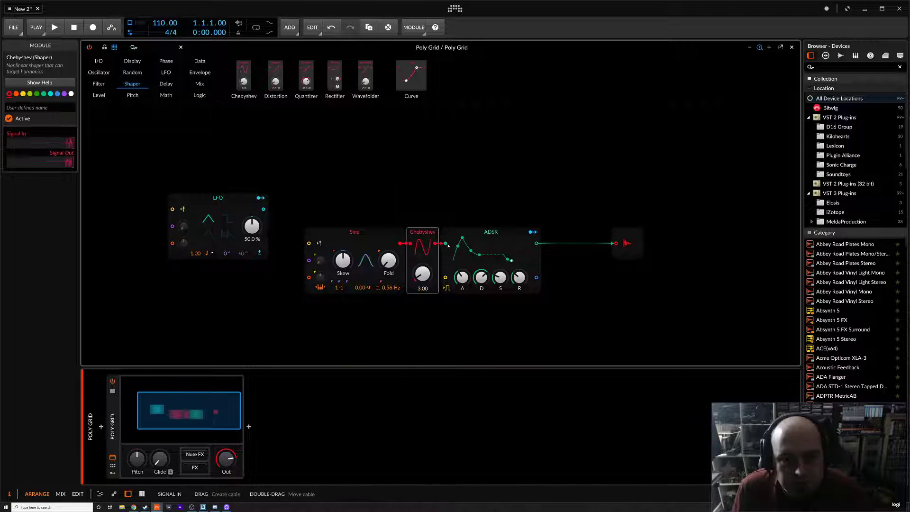
mouse_move(422, 274)
mouse_down()
mouse_move(422, 248)
mouse_move(423, 281)
mouse_up()
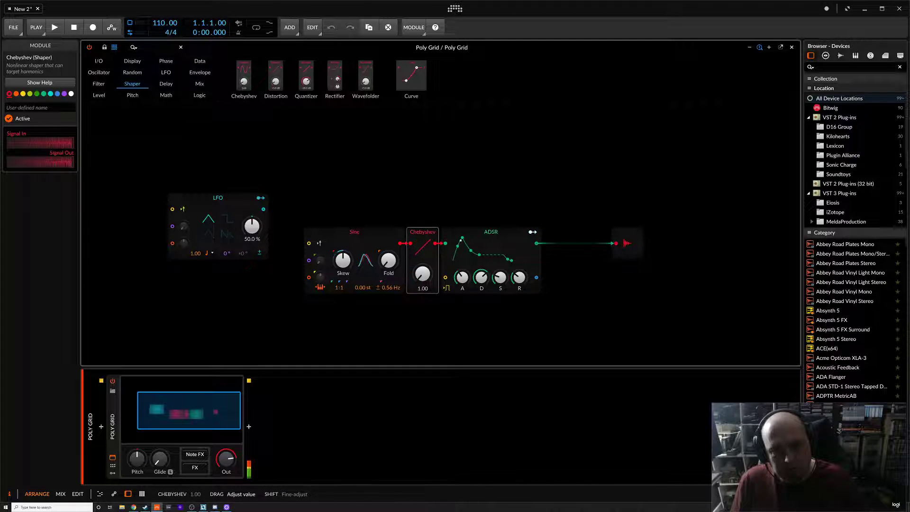
key(Delete)
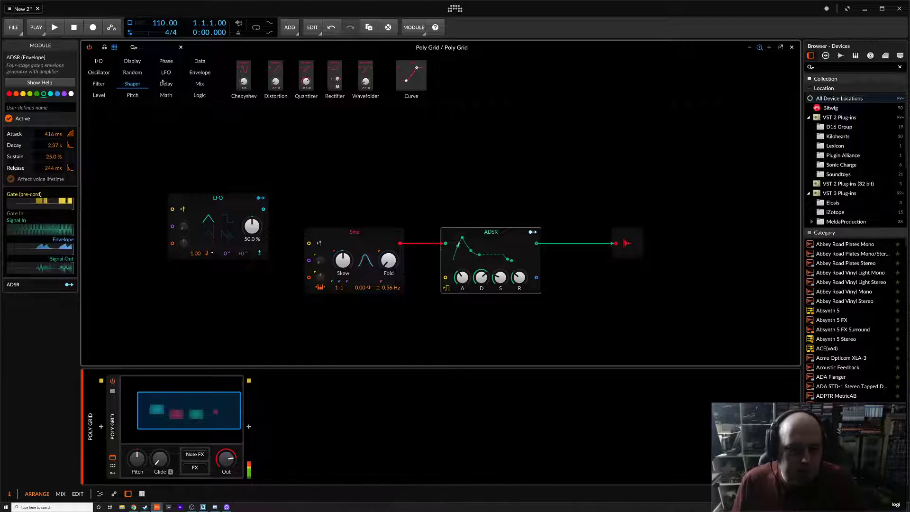
Add a Pulse oscillator below the Sine and wire its output into the ADSR input
click(98, 72)
drag(255, 73, 354, 327)
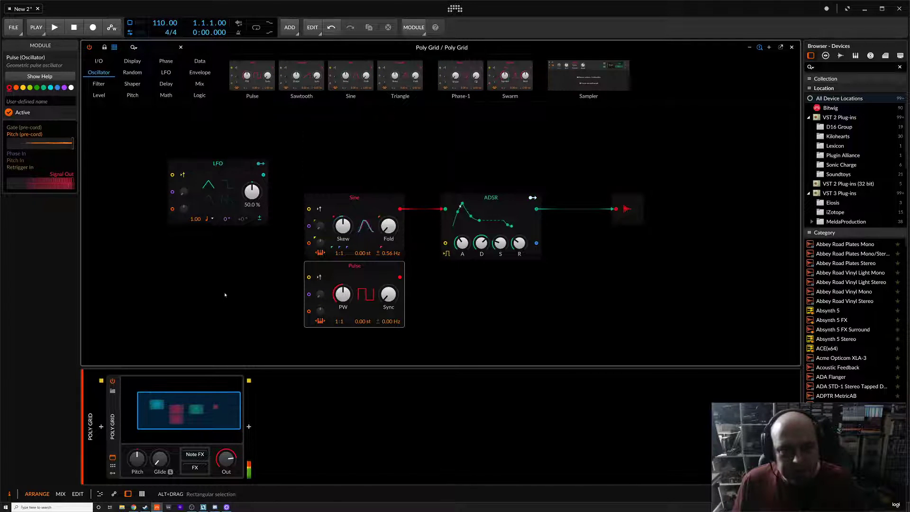
drag(491, 198, 525, 197)
drag(400, 276, 476, 212)
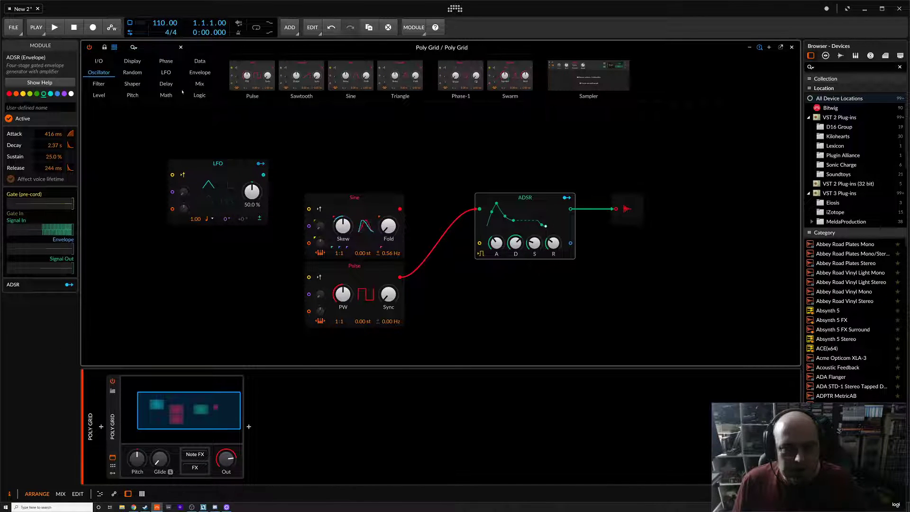
Insert a Mixer module between the oscillators and the ADSR
click(203, 86)
drag(273, 71, 493, 209)
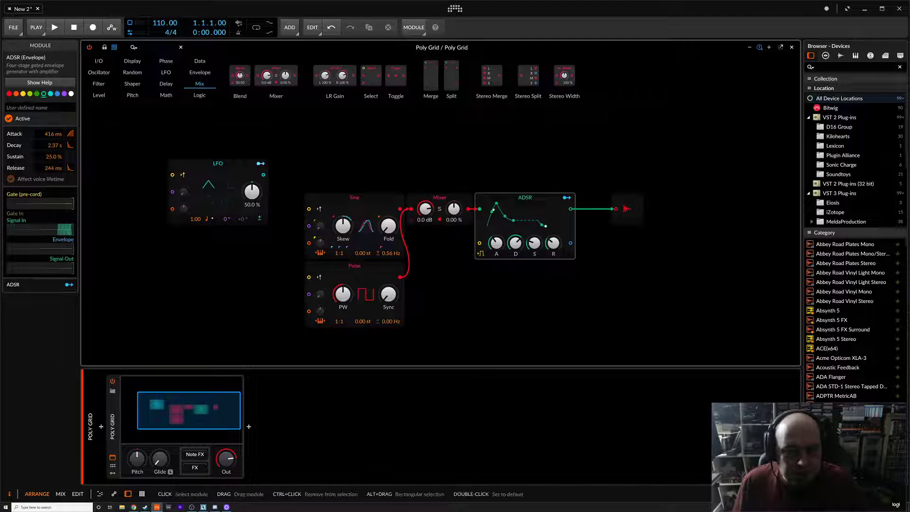
Move the LFO, Sine and Pulse modules further left, stacking the oscillators, and connect the Sine to a second Mixer input
click(297, 188)
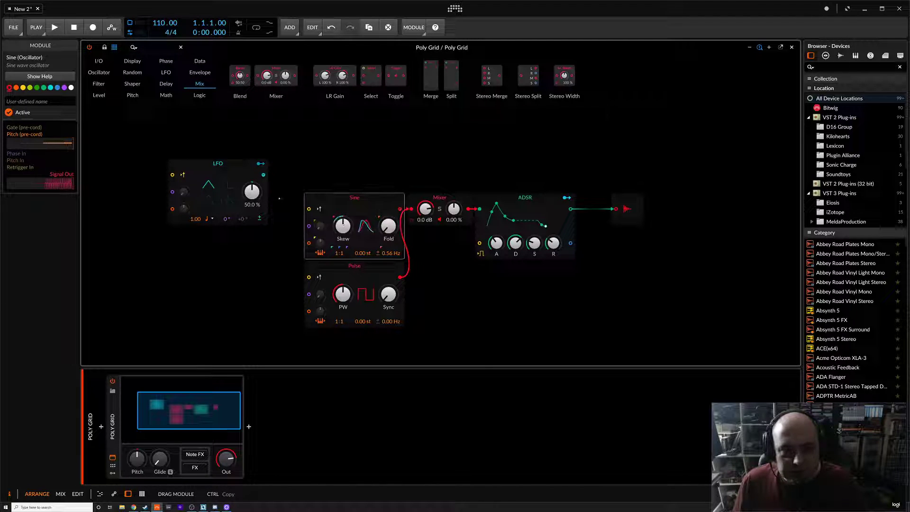
drag(227, 163, 140, 129)
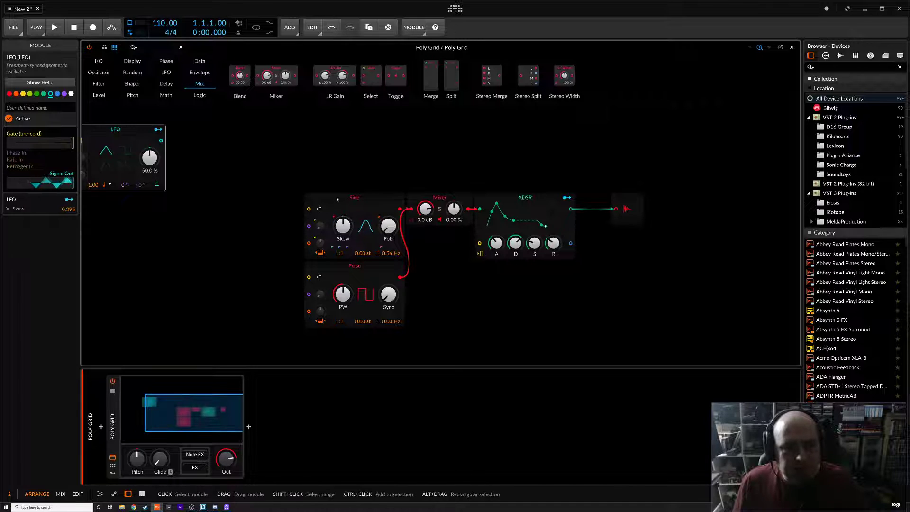
drag(338, 200, 269, 166)
drag(343, 265, 275, 266)
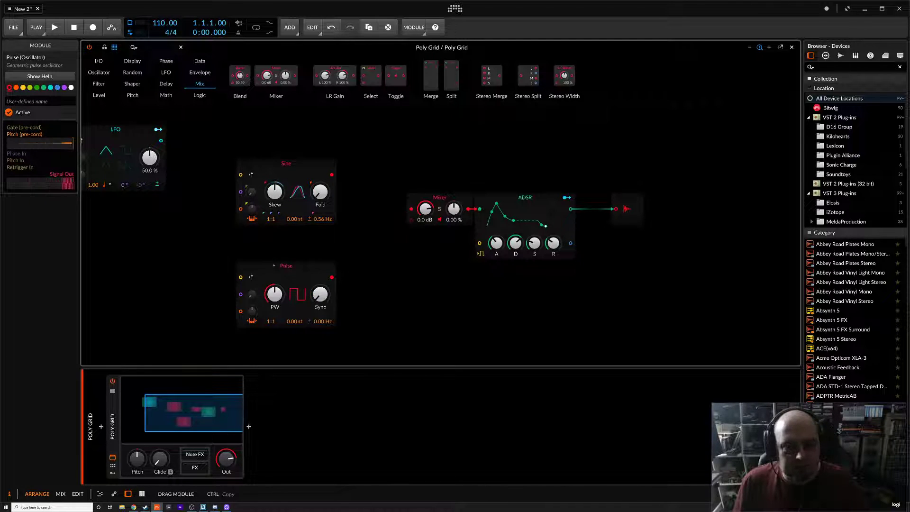
drag(286, 295, 287, 262)
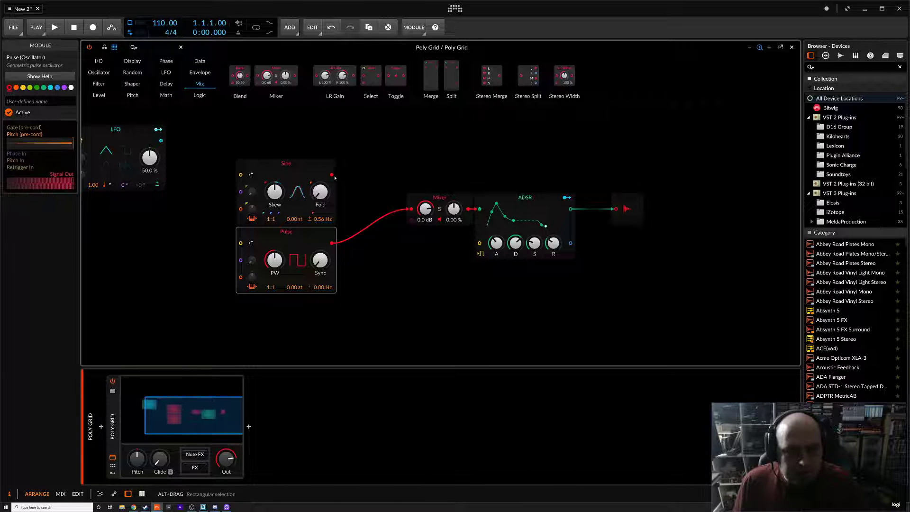
drag(332, 174, 419, 228)
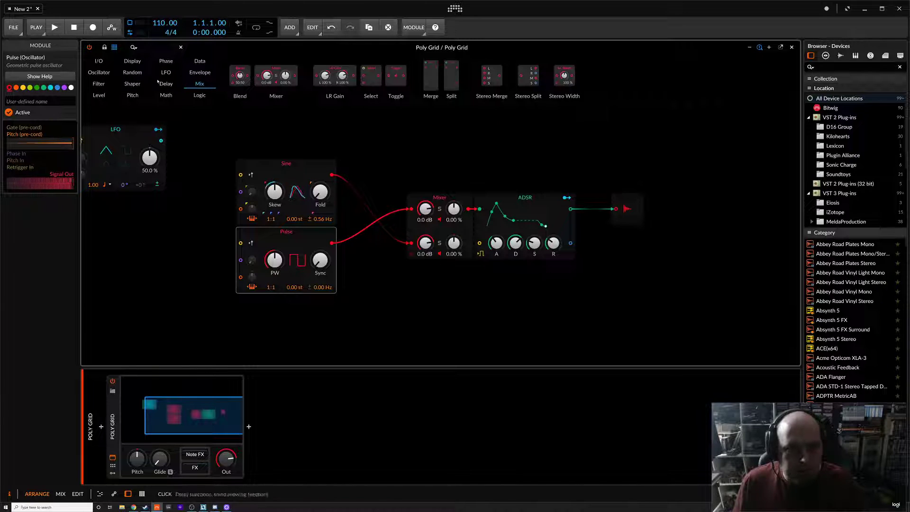
Add a Sawtooth oscillator below the Pulse and connect it to a third Mixer input
click(99, 72)
drag(309, 76, 294, 322)
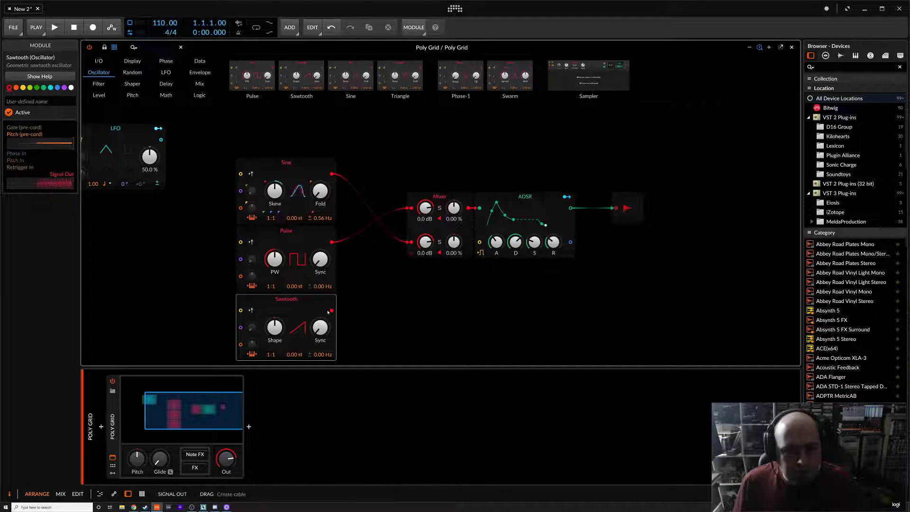
drag(404, 263, 408, 268)
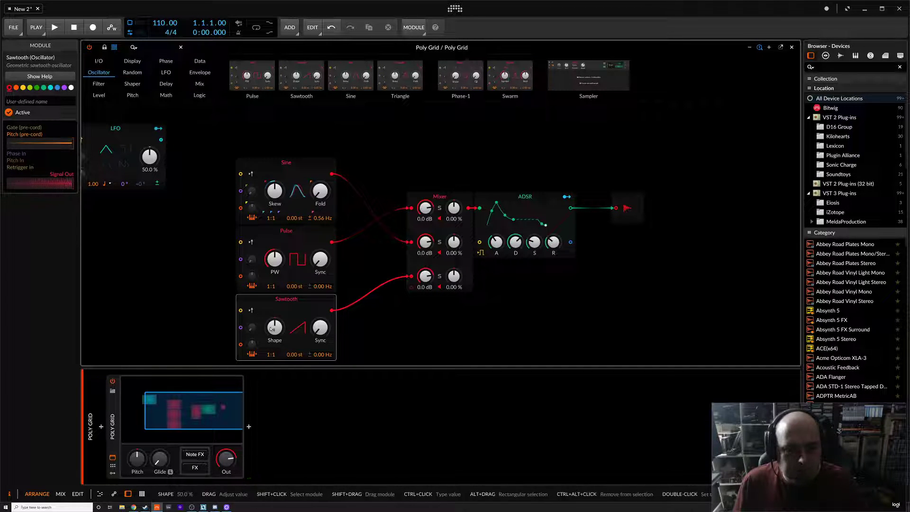
Switch the LFO rate to Hz mode and set it to 0.68 Hz
drag(110, 133, 171, 134)
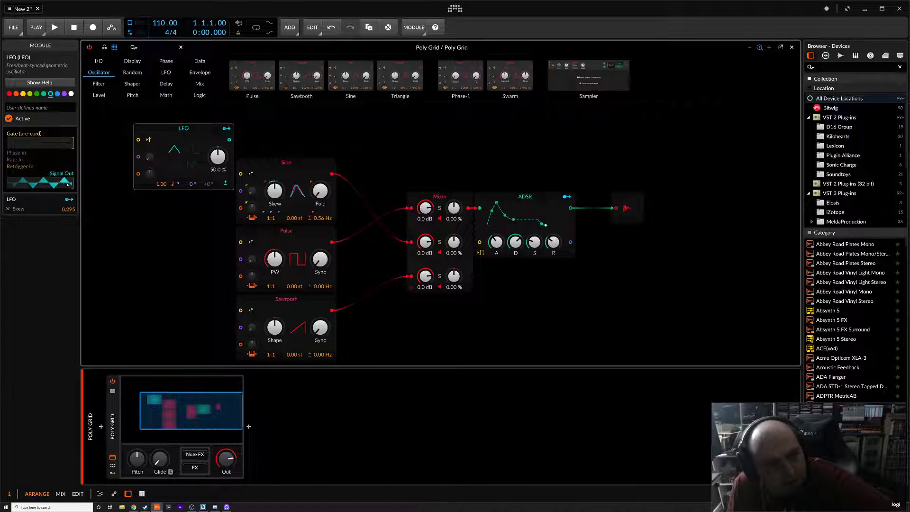
click(167, 185)
click(167, 194)
drag(161, 184, 161, 189)
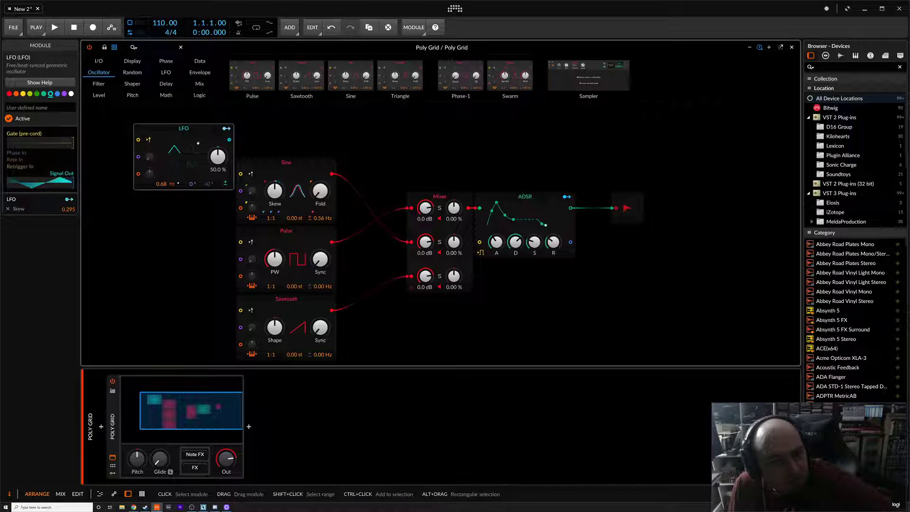
Map the LFO to modulate the Pulse width and Sawtooth sync, then switch the LFO output to bipolar
click(226, 128)
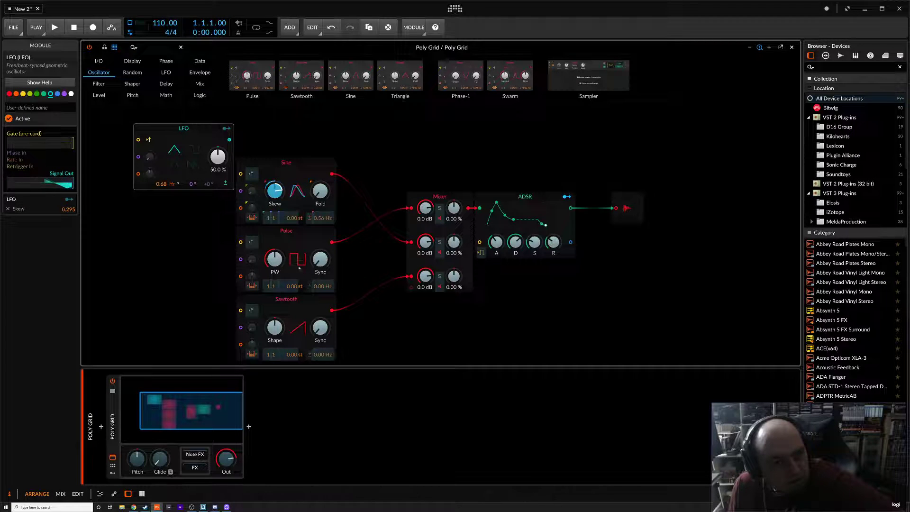
drag(273, 263, 273, 244)
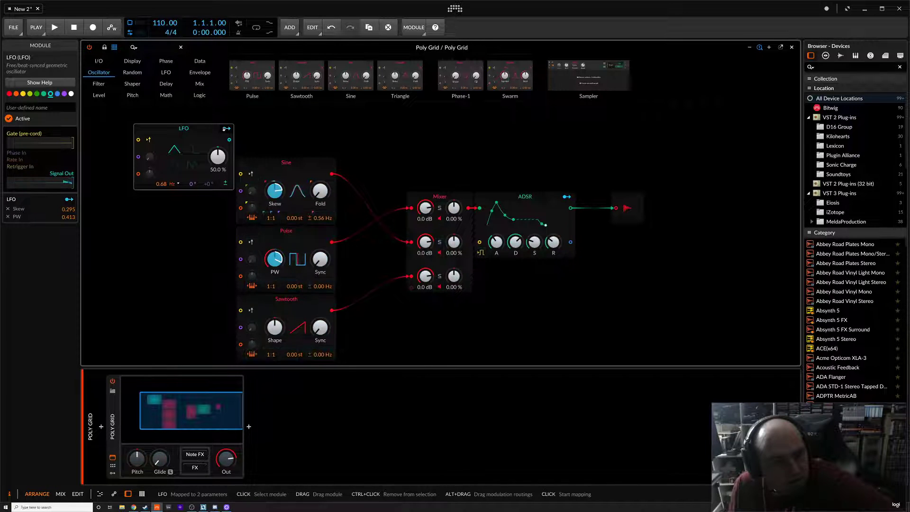
drag(320, 327, 320, 321)
click(226, 128)
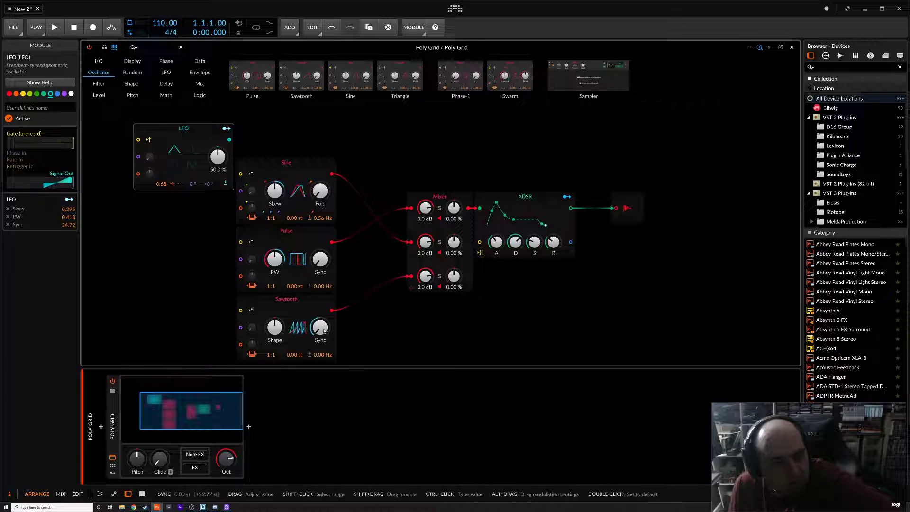
click(226, 183)
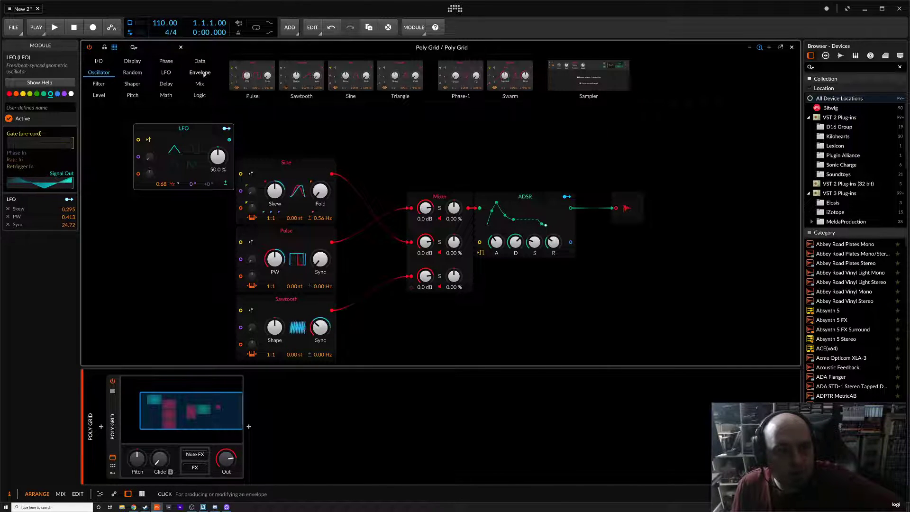
Try adding a Pitch Quantize module fed by the Sine output, then delete it
click(162, 83)
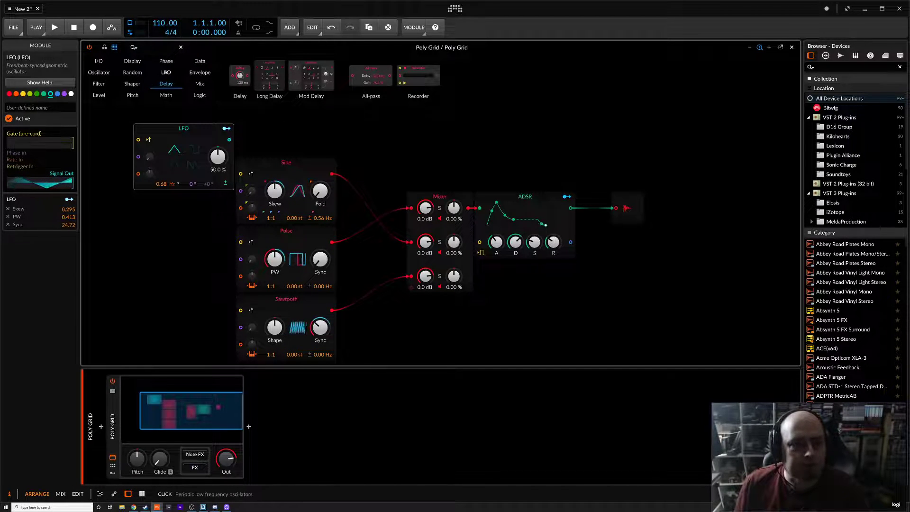
click(133, 95)
drag(319, 72, 398, 134)
drag(333, 176, 377, 140)
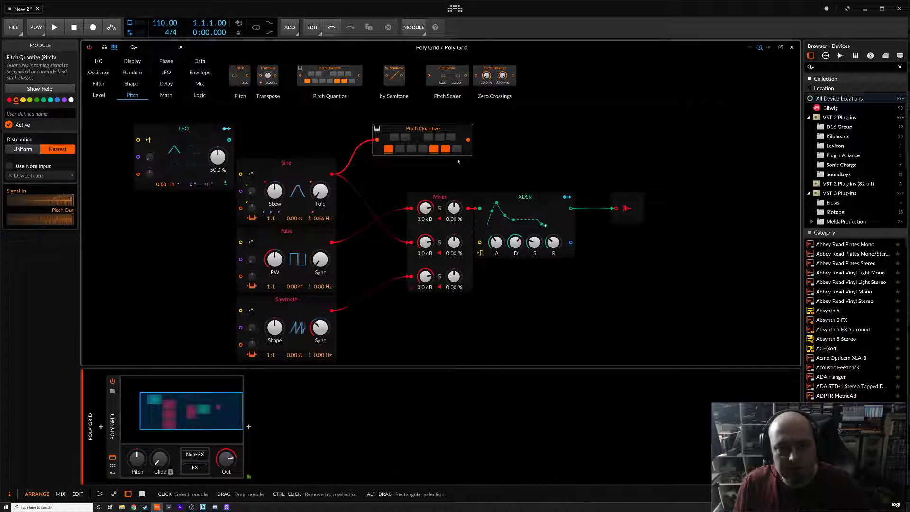
click(429, 132)
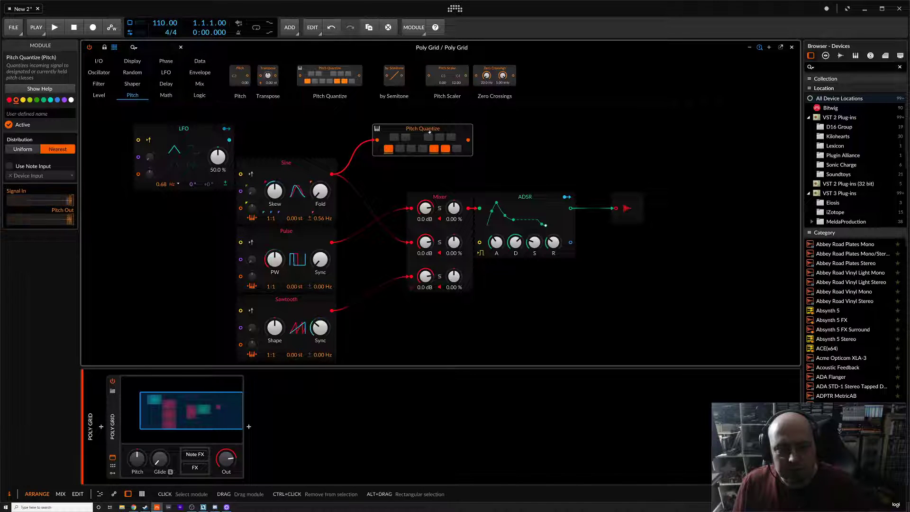
key(Delete)
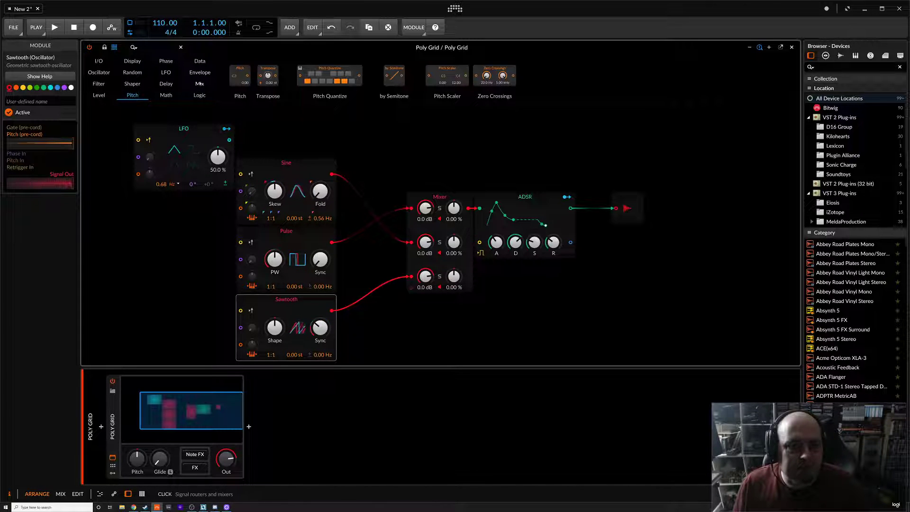
Add a Pitches sequencer module above the Mixer and try patching the Sine output into it
click(166, 95)
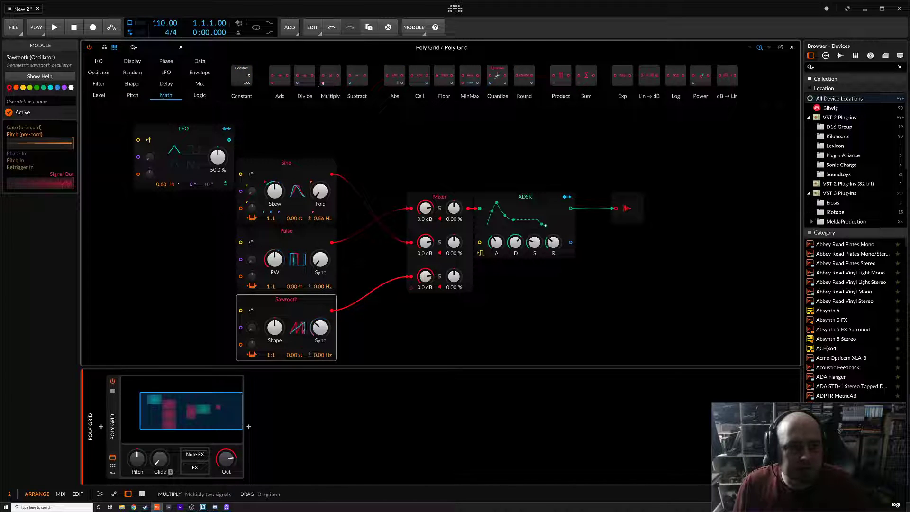
click(200, 62)
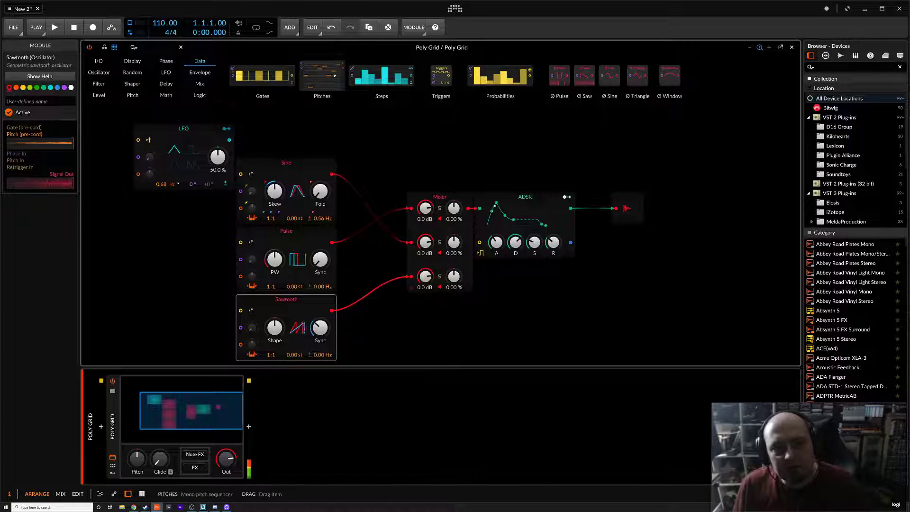
drag(322, 76, 422, 156)
drag(332, 174, 376, 140)
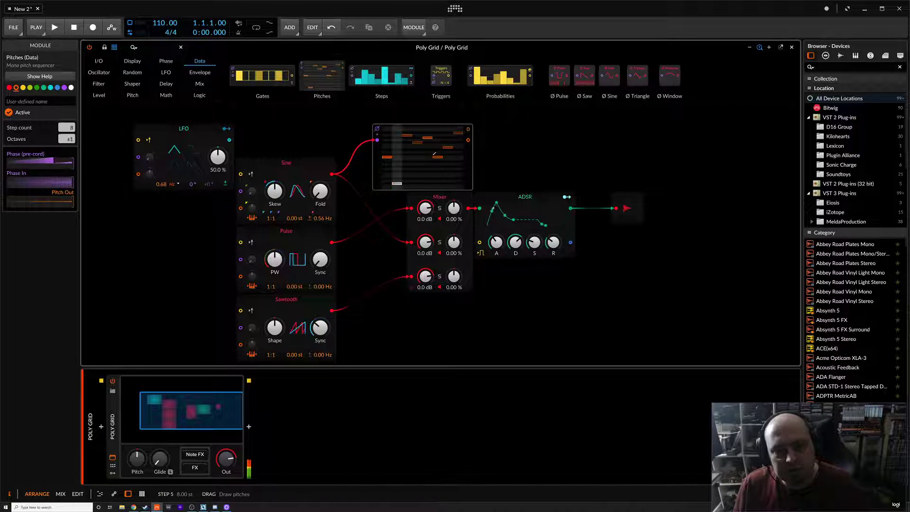
drag(339, 190, 351, 160)
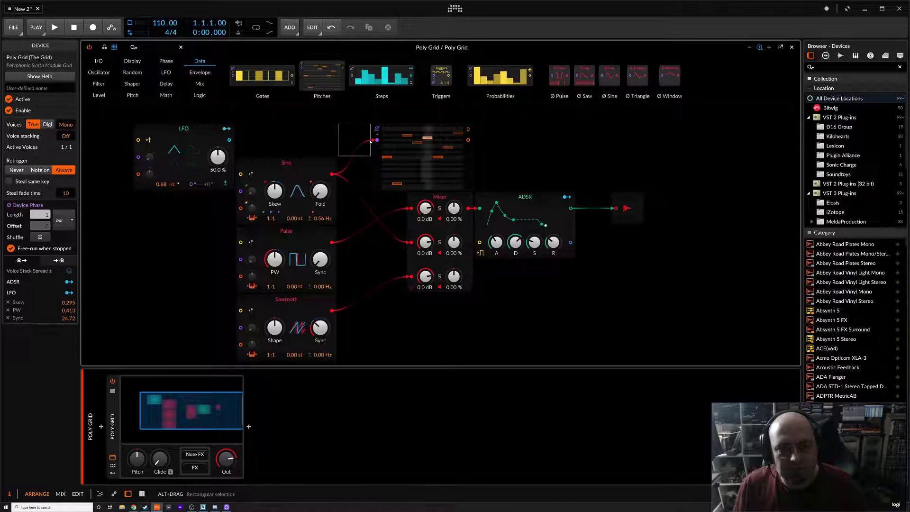
Connect the ADSR output to the Pitches phase input and patch the Pitches output toward the Pulse oscillator's pitch input
drag(570, 208, 377, 141)
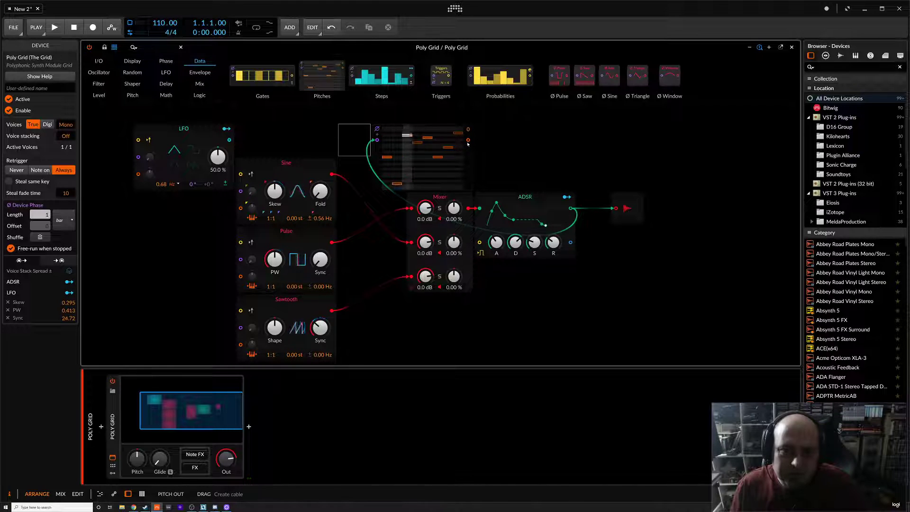
drag(469, 140, 238, 279)
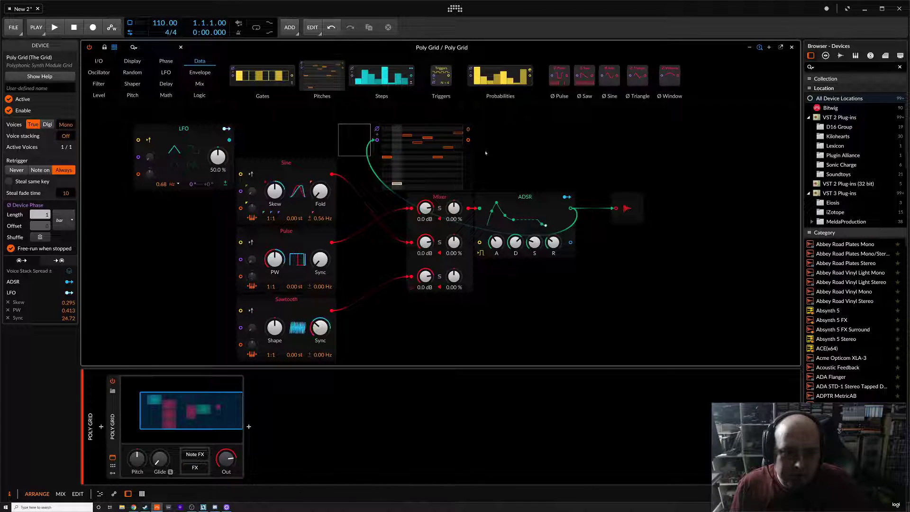
drag(467, 140, 242, 281)
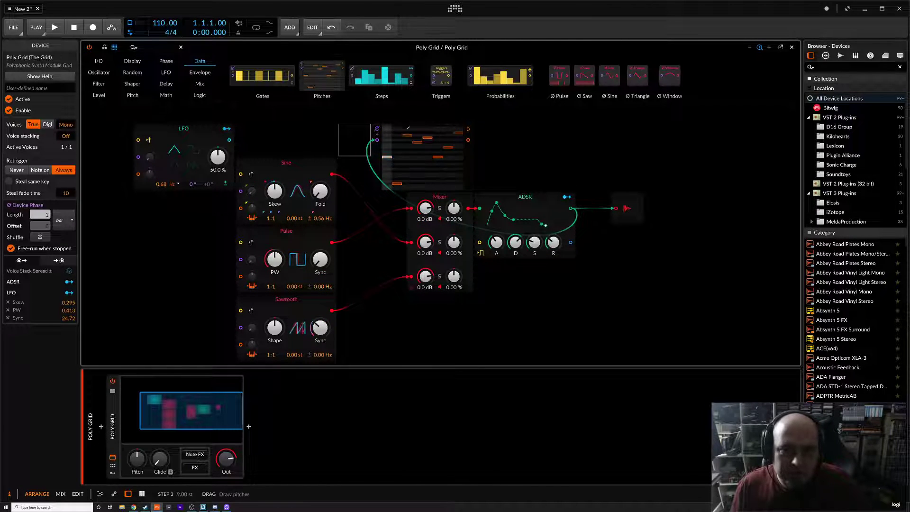
click(346, 116)
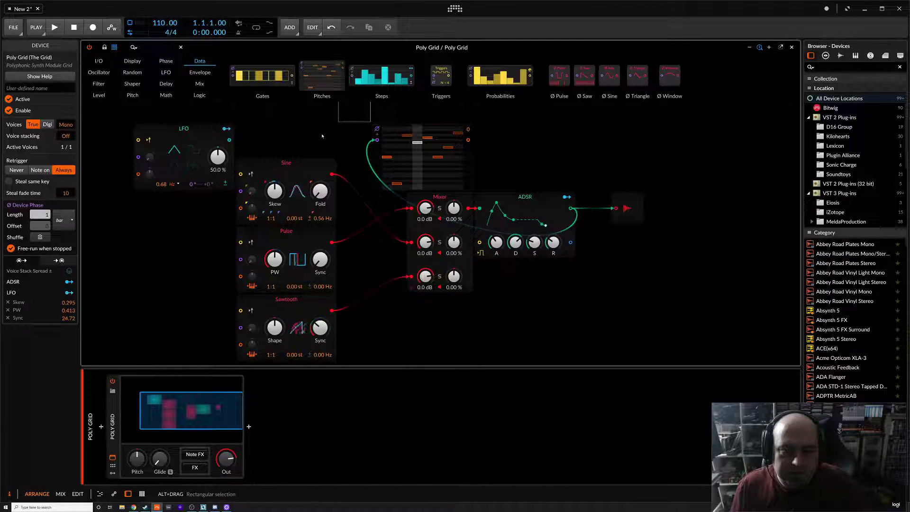
click(93, 74)
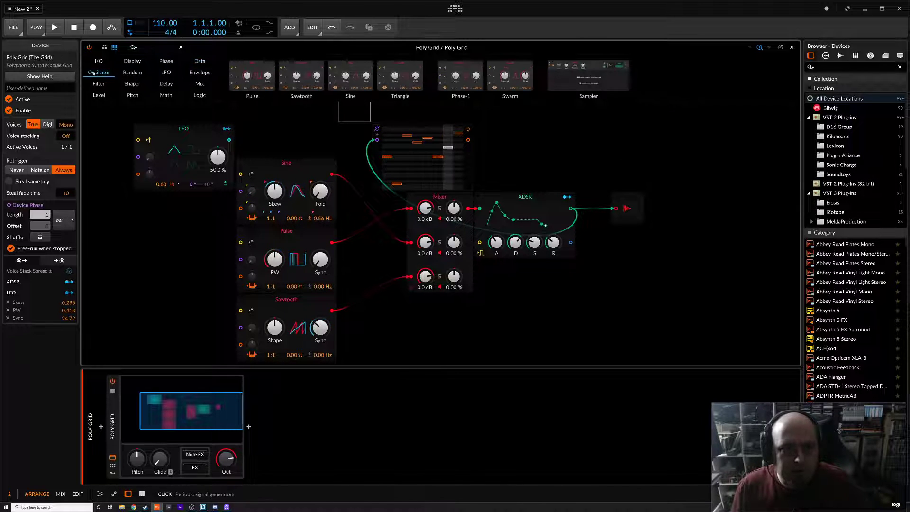
Add a second Pulse oscillator fed by the Pitches sequencer output and route its output into a new ADSR
drag(401, 153, 553, 154)
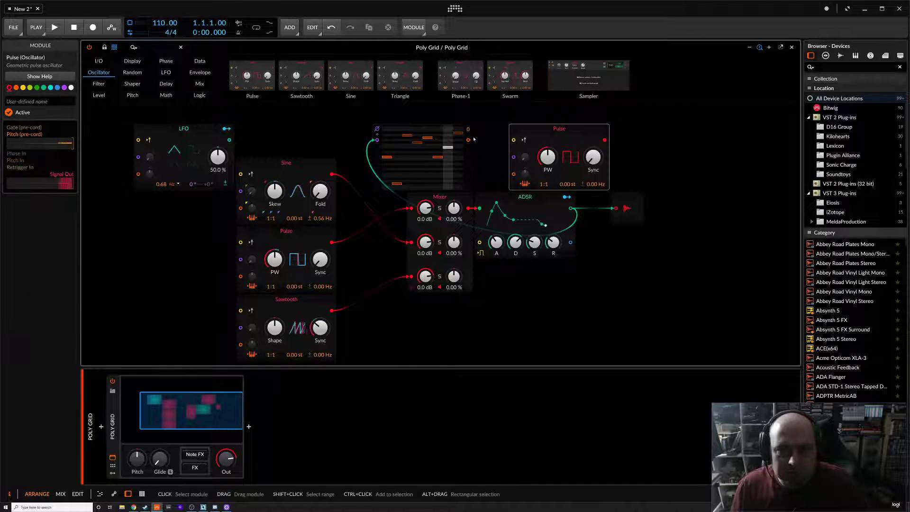
drag(468, 140, 512, 173)
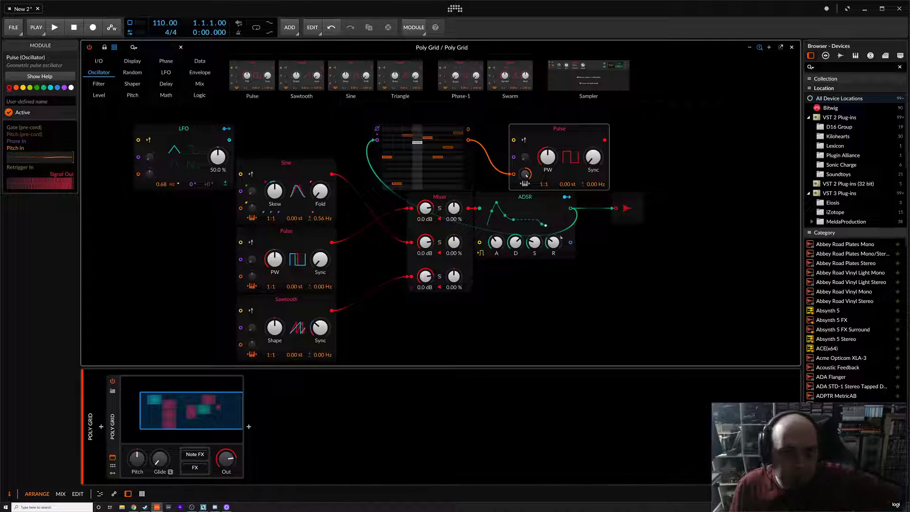
drag(525, 206, 708, 119)
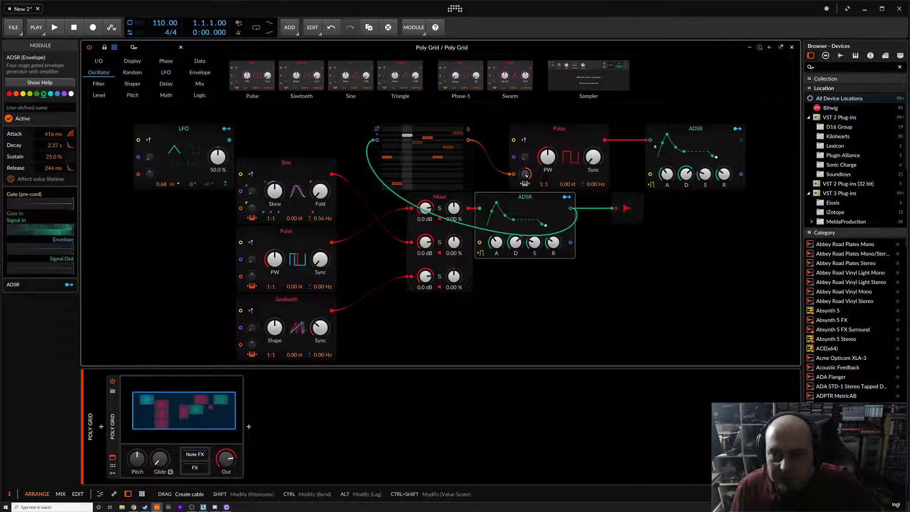
Move the audio output to the lower right, insert a Mixer before it, and connect both ADSR outputs to the Mixer inputs
drag(627, 209, 763, 277)
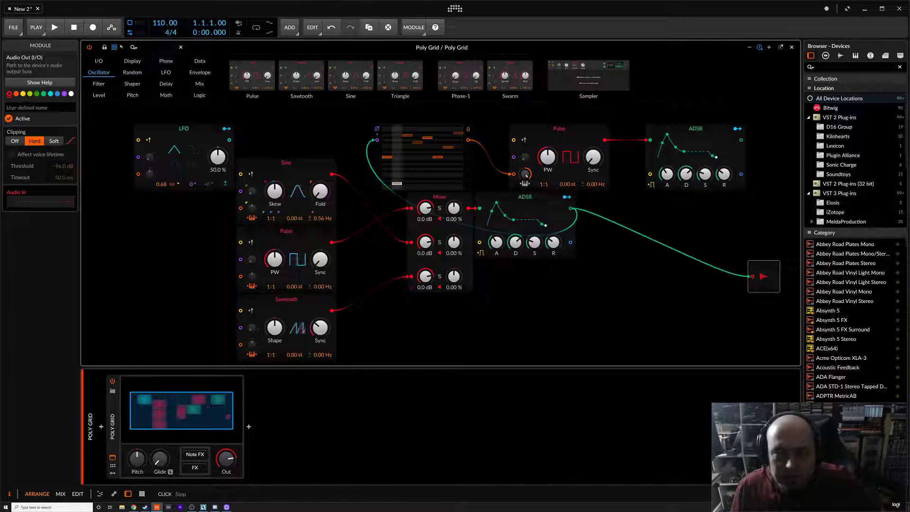
click(200, 84)
drag(276, 76, 713, 276)
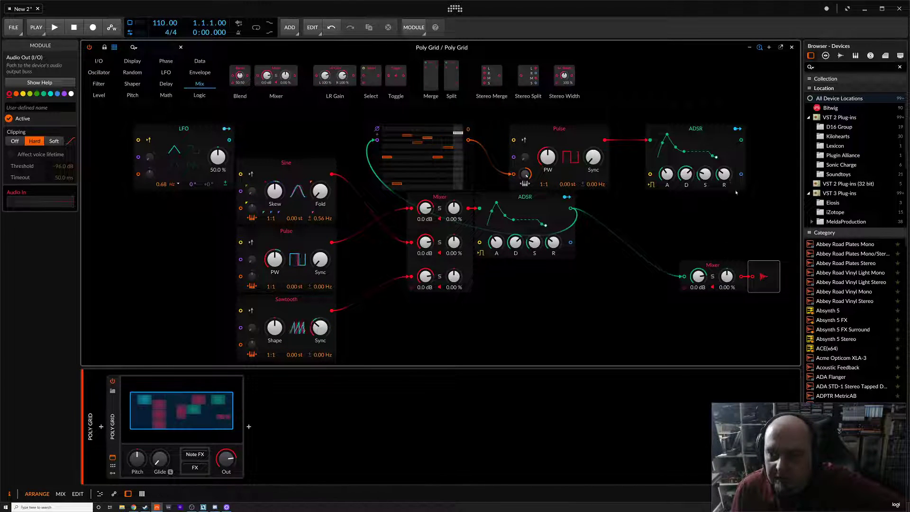
drag(681, 288, 681, 302)
drag(742, 139, 679, 294)
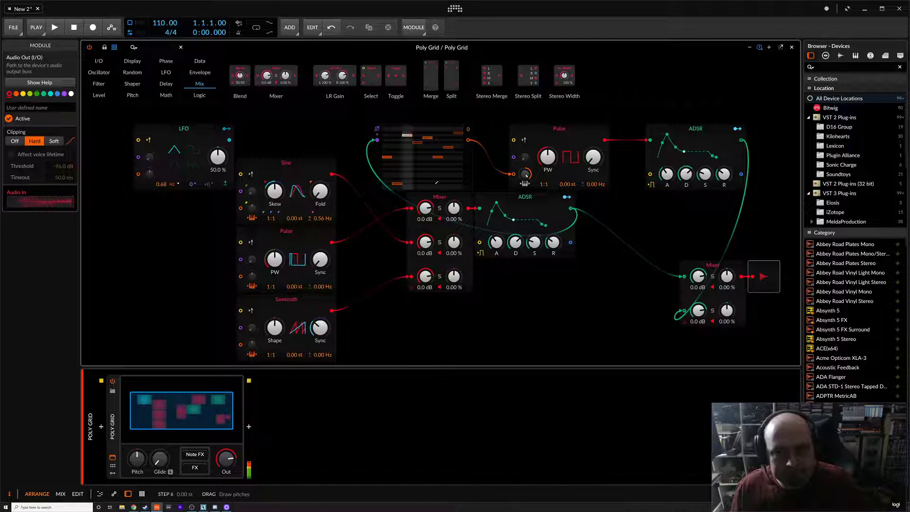
Raise the Sync amount on the new Pulse oscillator
drag(593, 156, 593, 136)
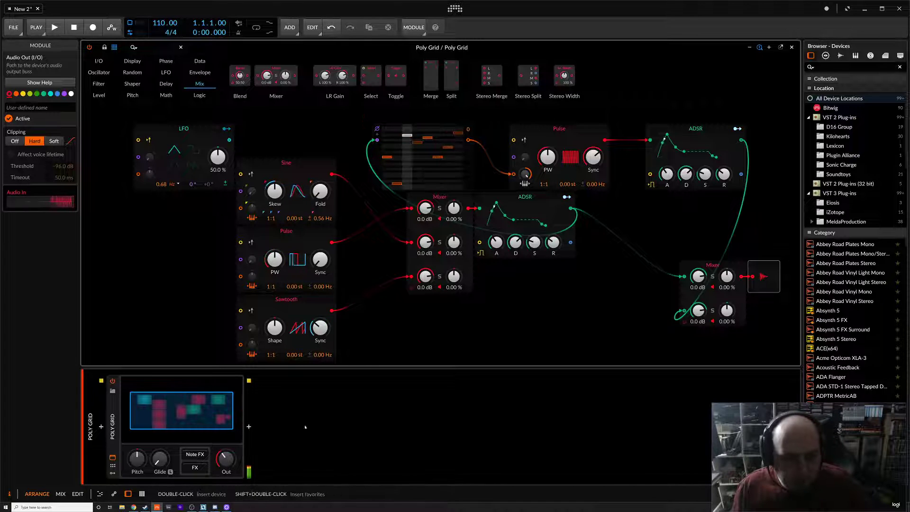
mouse_move(226, 455)
mouse_down()
mouse_move(226, 469)
mouse_move(226, 457)
mouse_up()
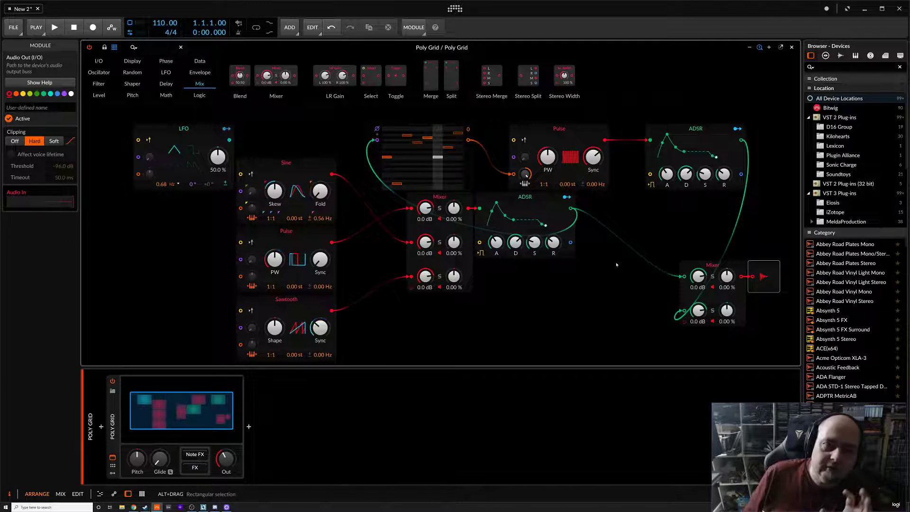
click(98, 60)
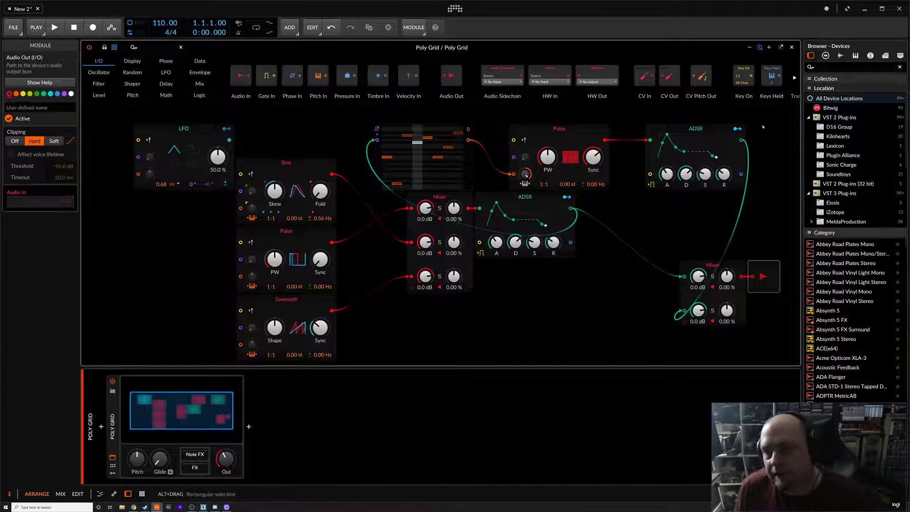
click(794, 78)
click(794, 78)
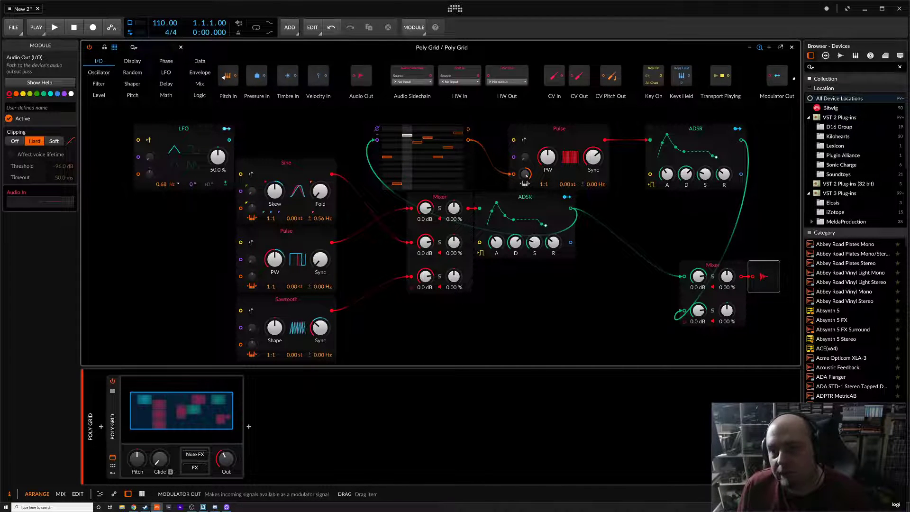
click(228, 79)
click(228, 79)
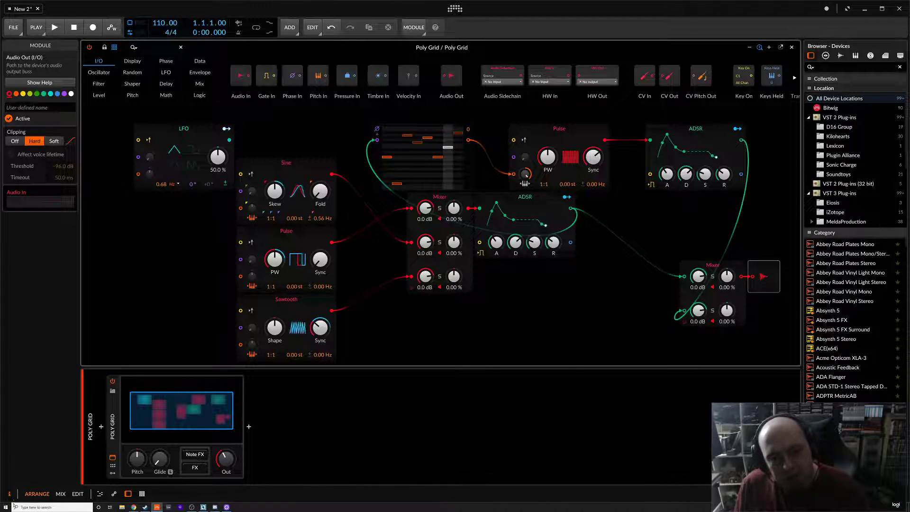
Add a Classic LFO modulator to the Poly Grid device
click(113, 466)
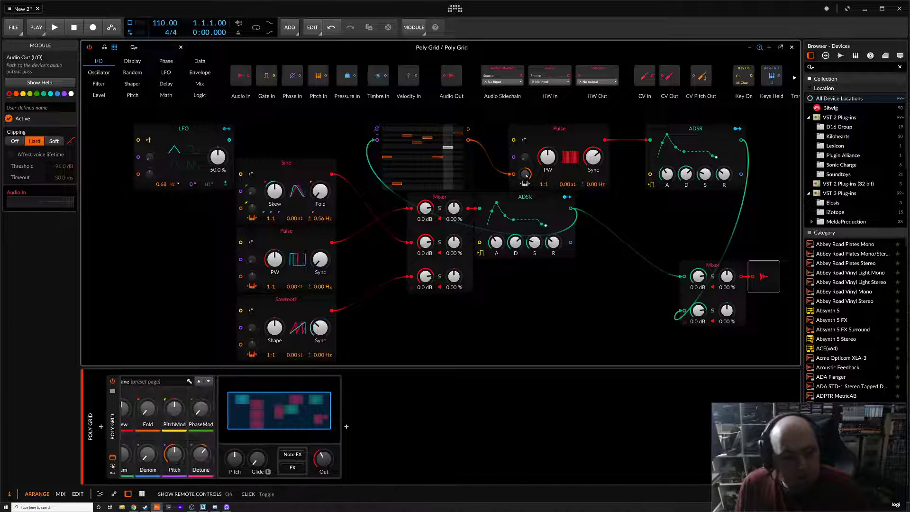
click(112, 466)
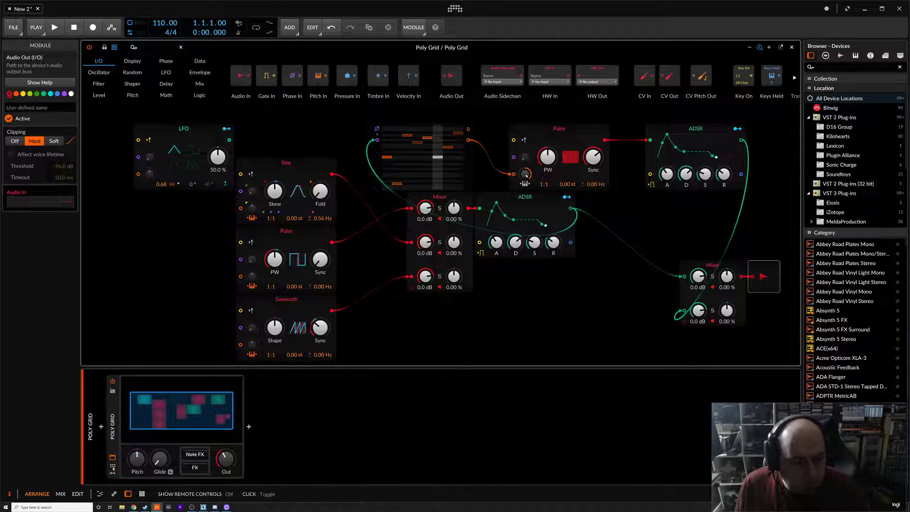
click(112, 473)
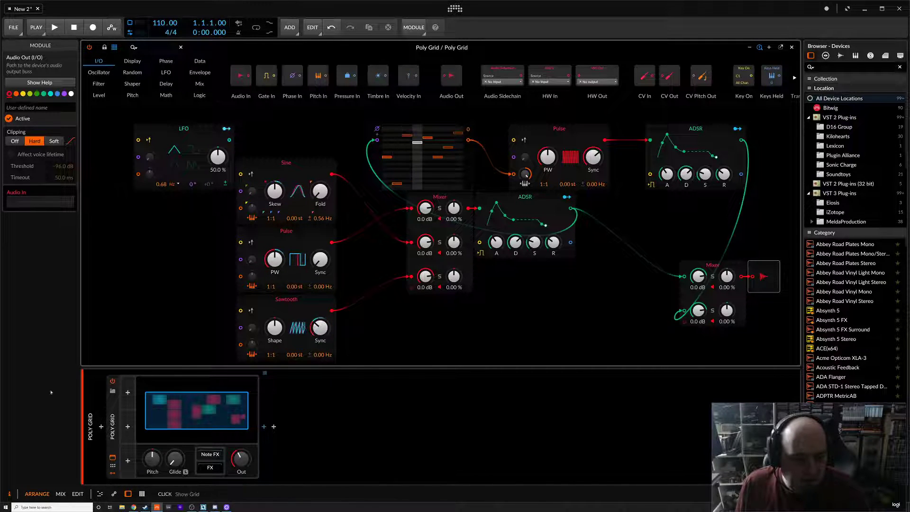
click(127, 393)
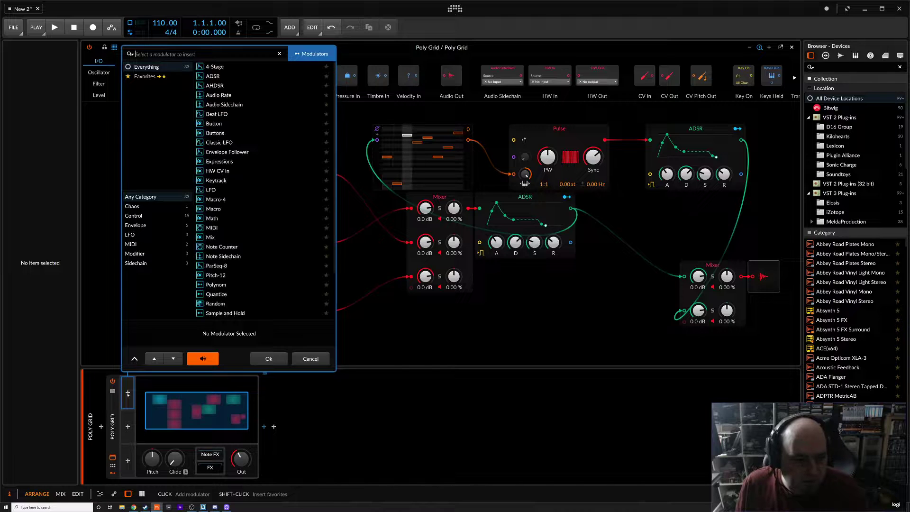
click(220, 144)
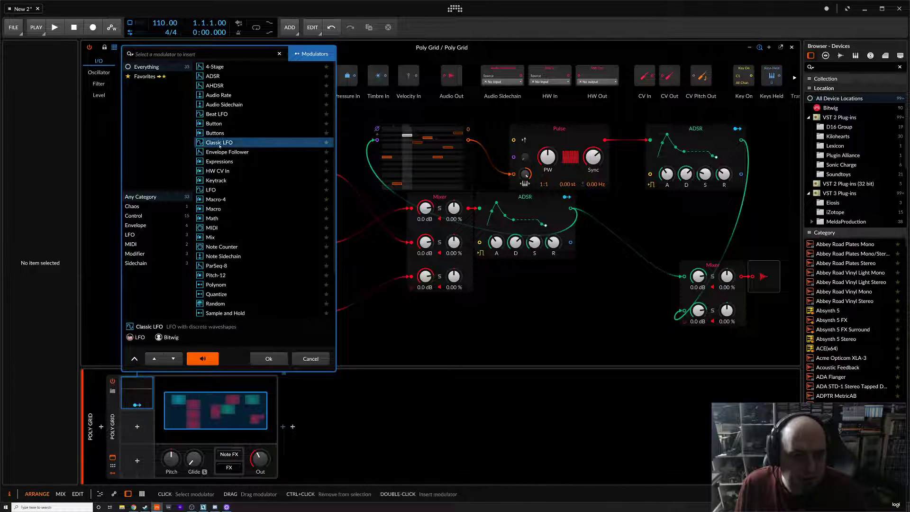
click(269, 359)
Map the Classic LFO to modulate the LFO module's rate
click(137, 405)
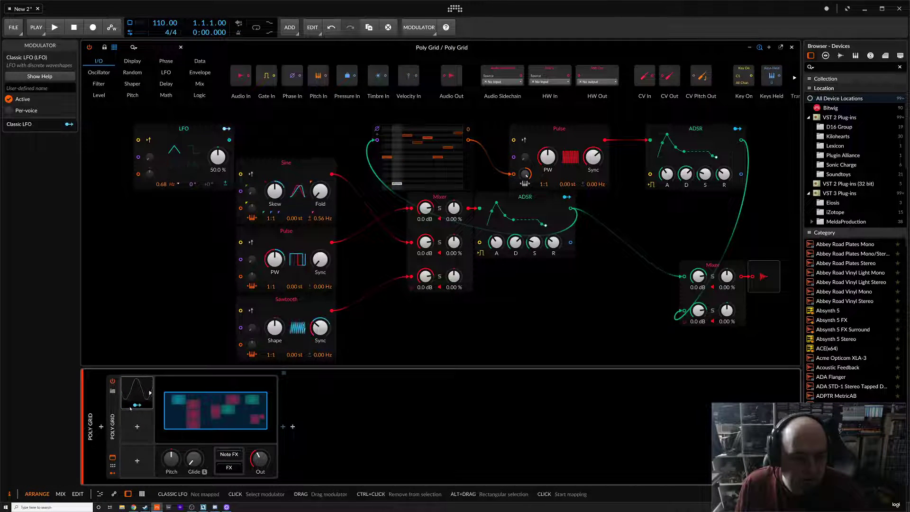
drag(162, 186, 161, 159)
click(153, 207)
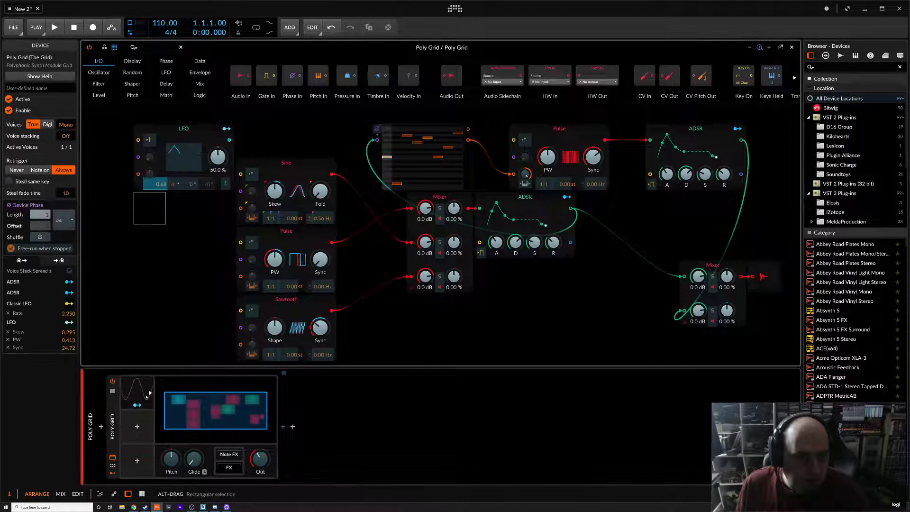
click(137, 405)
Turn the output Mixer's second channel down to -inf dB and set the Classic LFO rate to 0.54 Hz
click(136, 382)
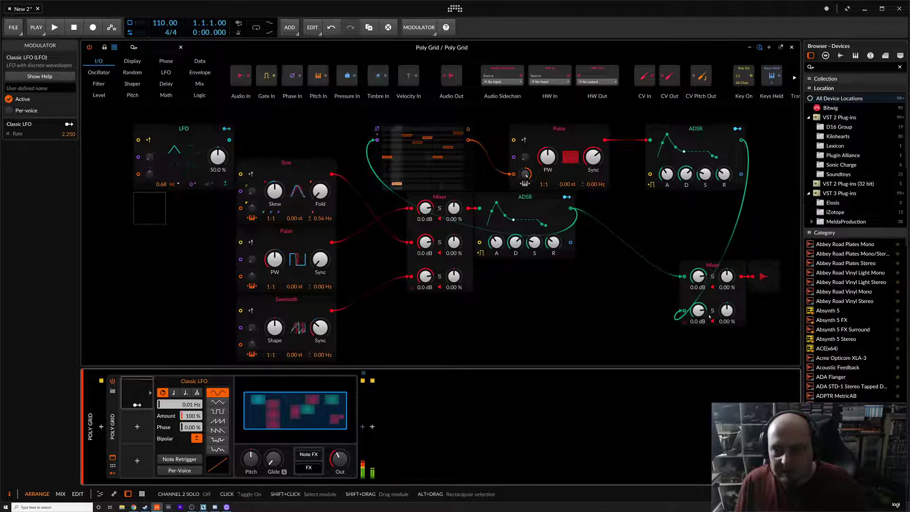
drag(694, 315, 695, 362)
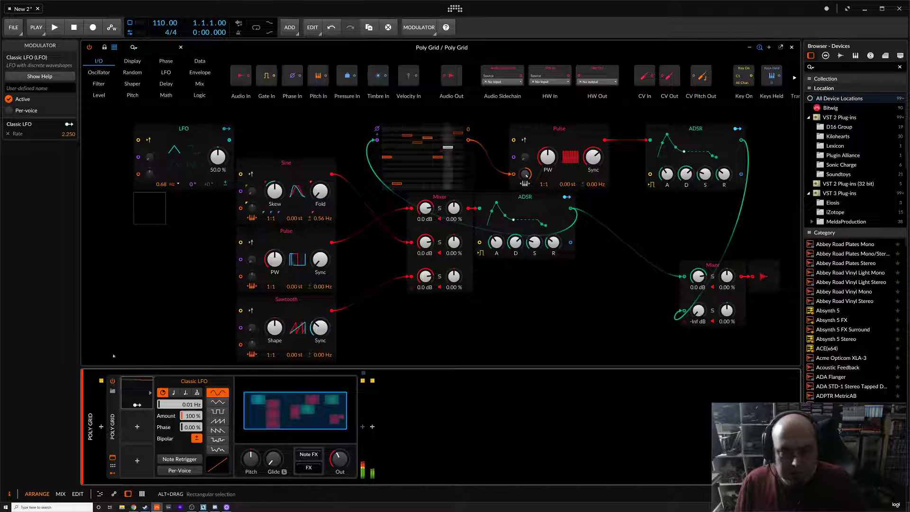
drag(186, 405, 187, 402)
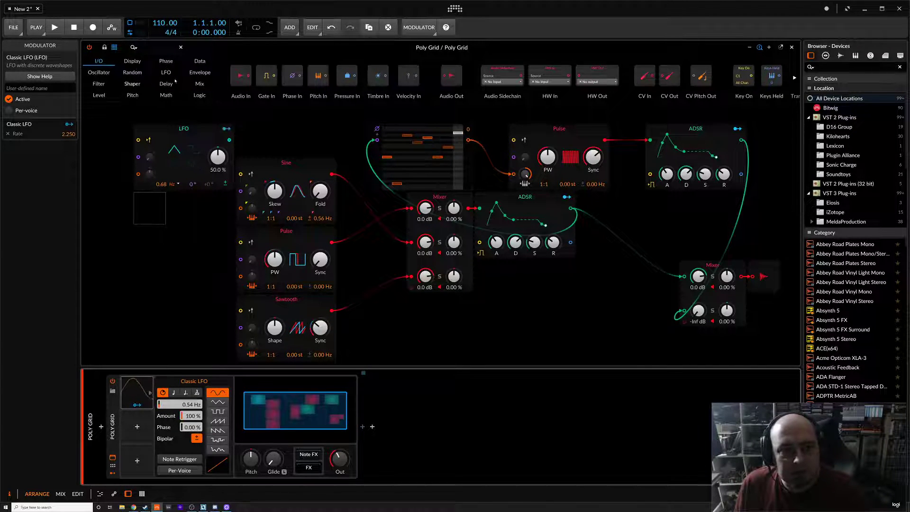
Set the Poly Grid voice stacking to 5 voices
click(102, 72)
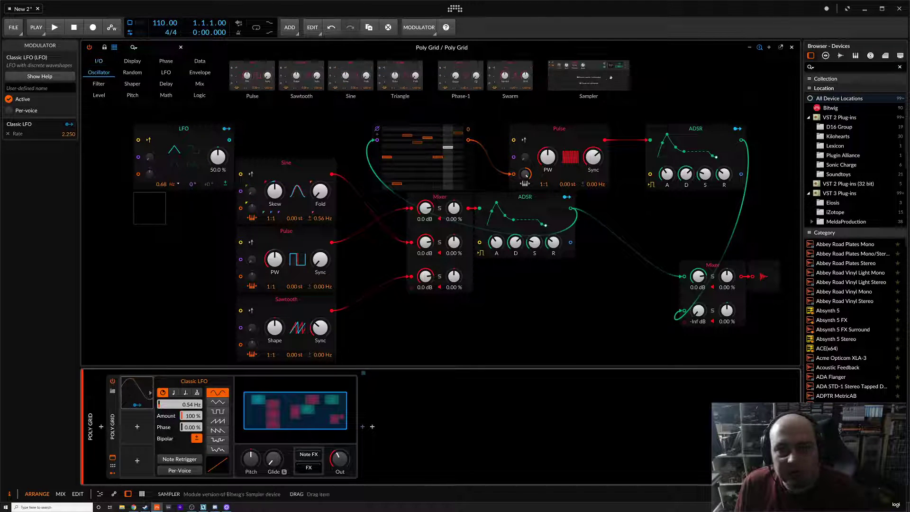
click(588, 80)
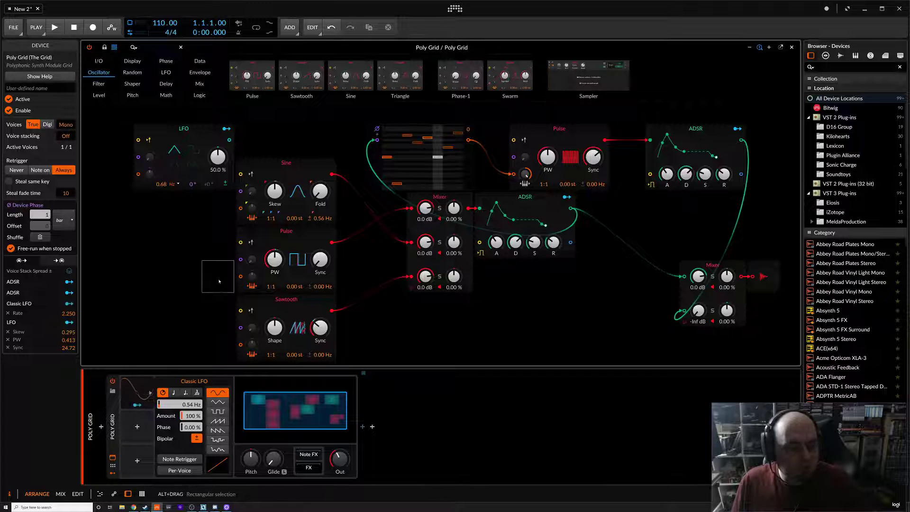
click(65, 124)
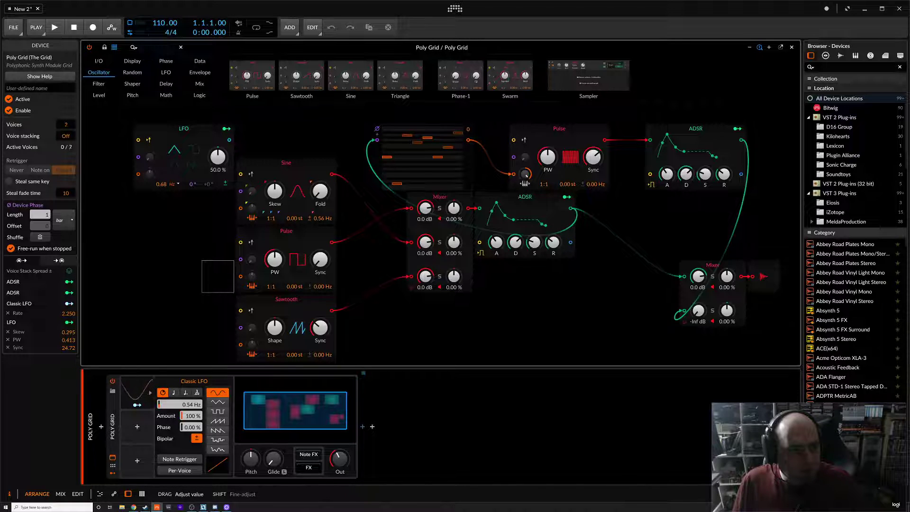
click(65, 124)
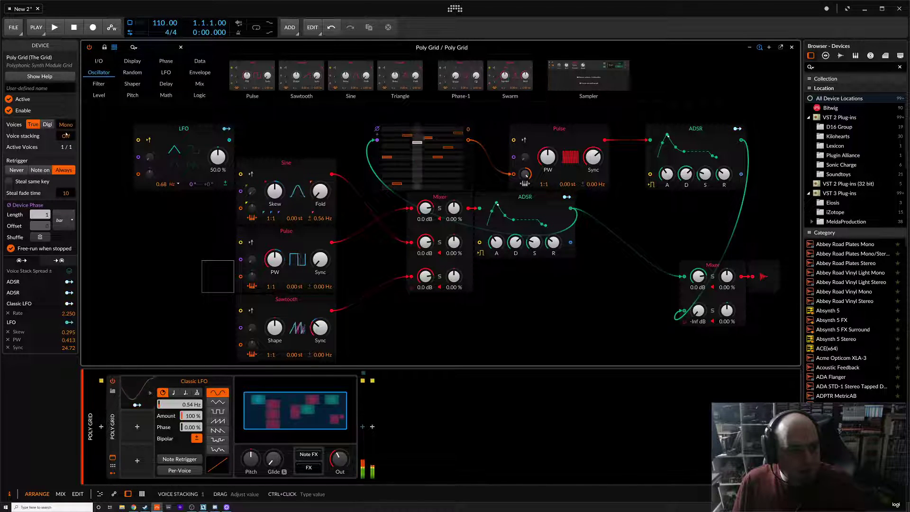
drag(66, 136, 65, 130)
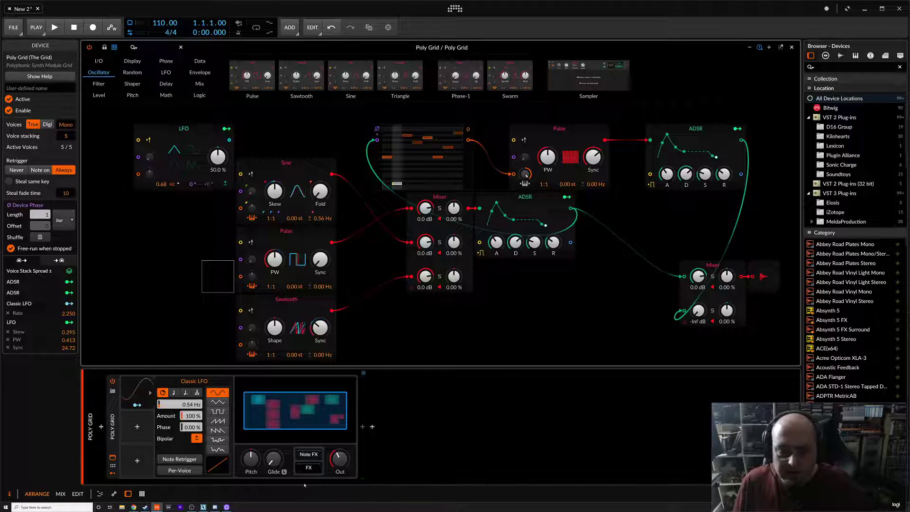
Map the Voice Stack Spread modulator to the Sawtooth and Pulse oscillators' detune amounts
mouse_move(343, 459)
mouse_down()
mouse_move(343, 470)
mouse_move(344, 461)
mouse_up()
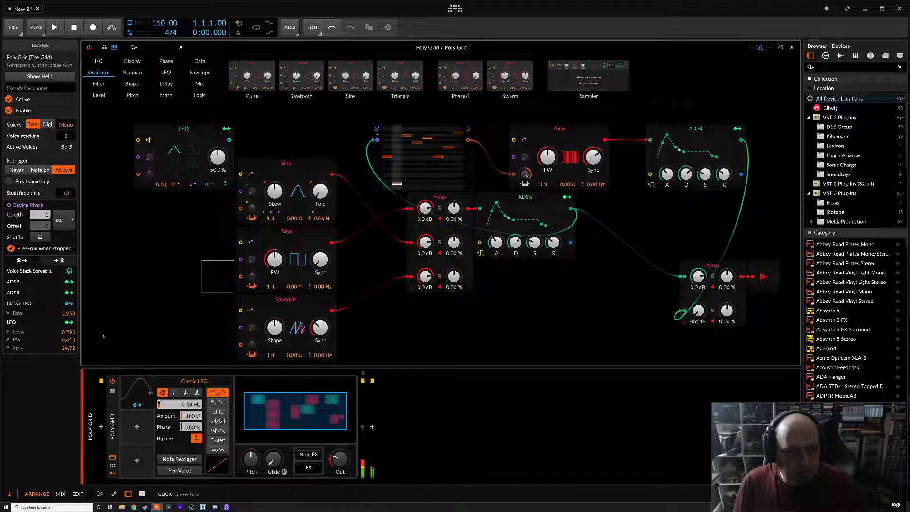
click(69, 271)
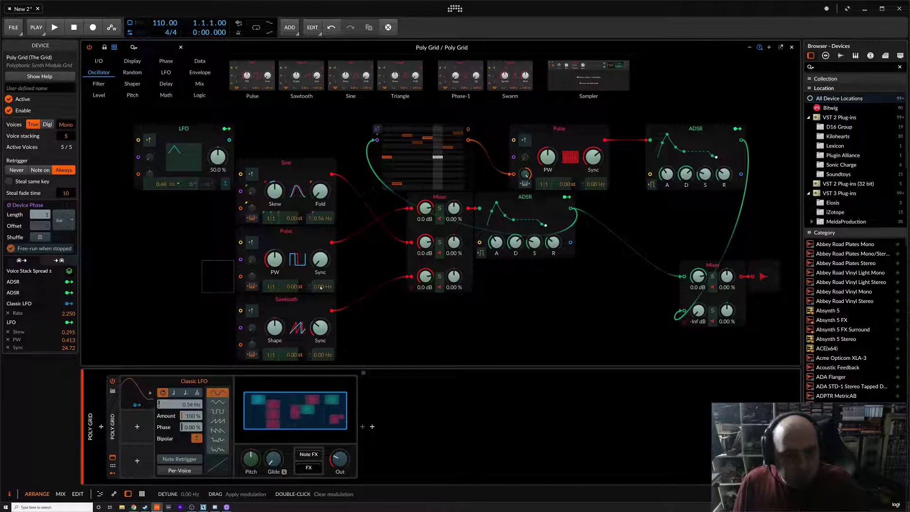
drag(322, 355, 323, 346)
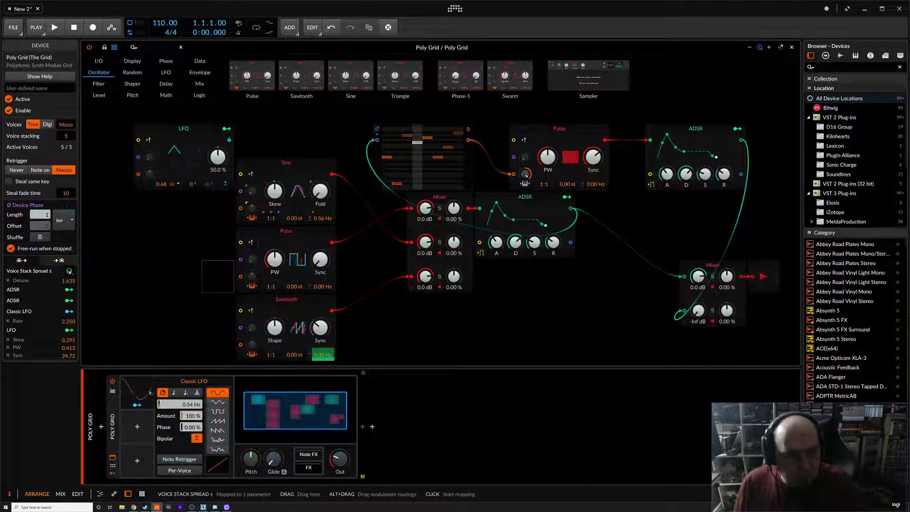
drag(323, 286, 323, 276)
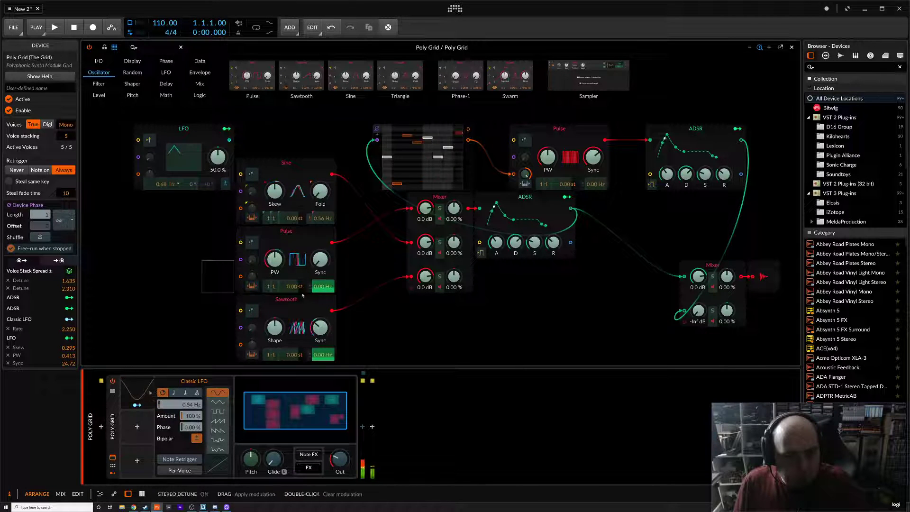
click(69, 271)
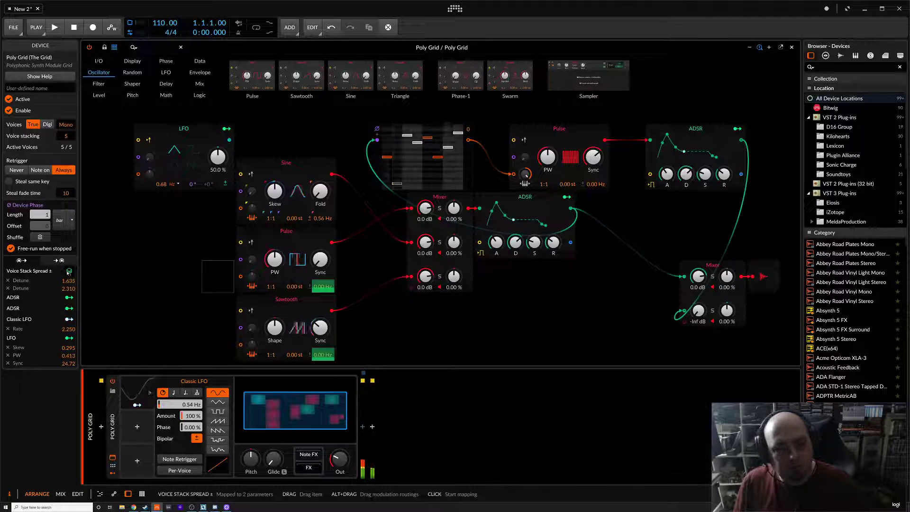
Also map Voice Stack Spread to the Pulse oscillator's Sync, then select the LFO and Pulse modules
click(69, 271)
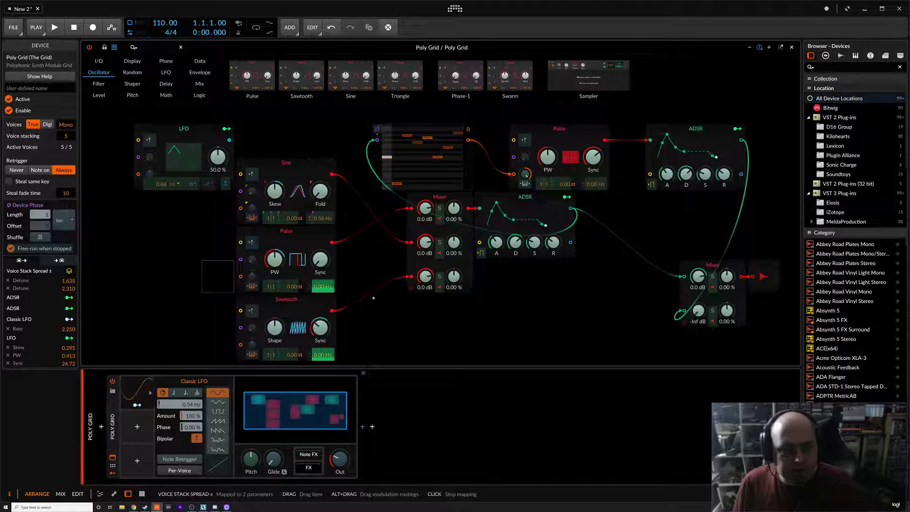
drag(320, 259, 320, 254)
click(69, 271)
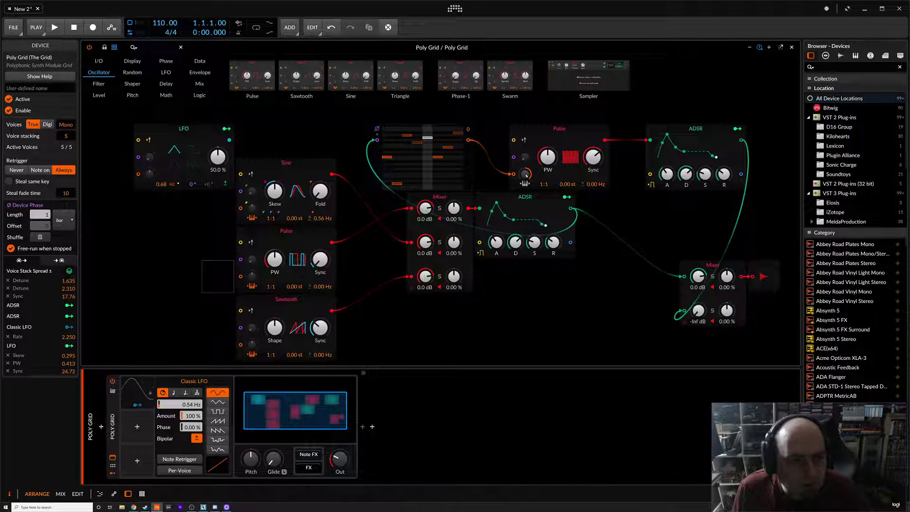
click(191, 141)
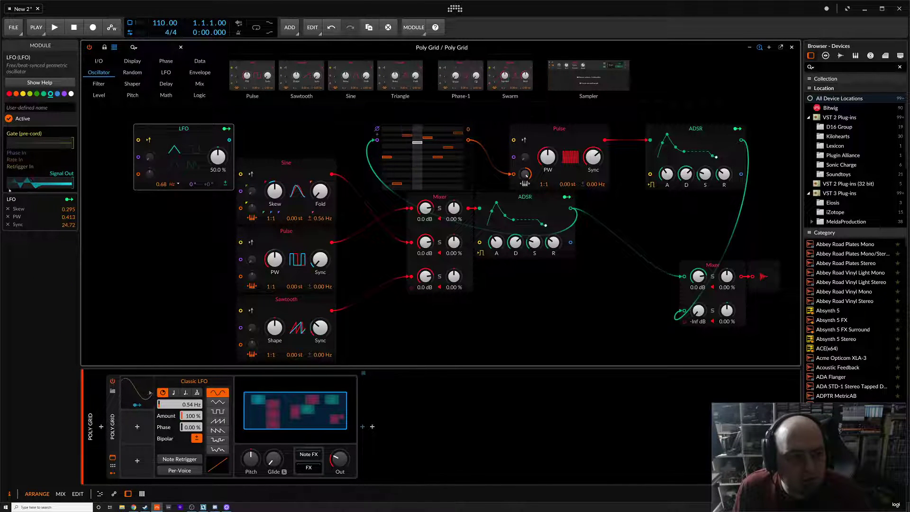
click(287, 232)
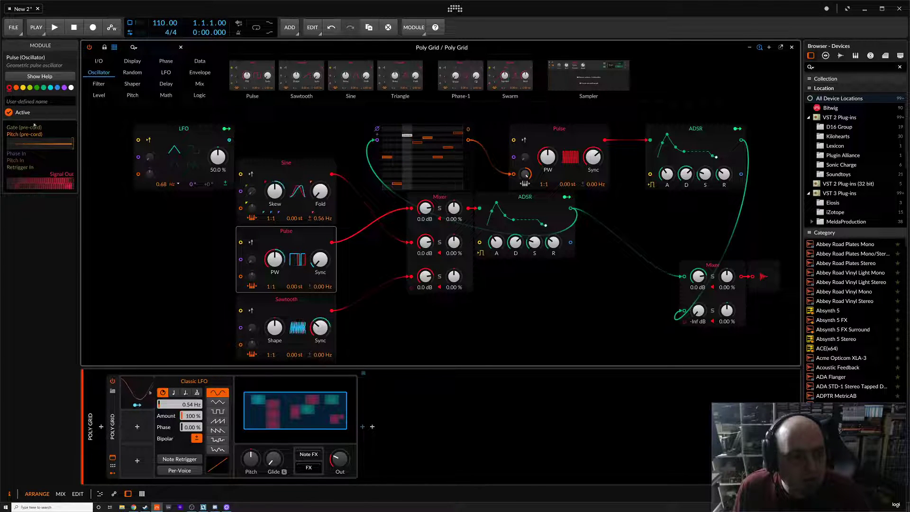
Open the Pulse oscillator's help page and close it again
click(37, 78)
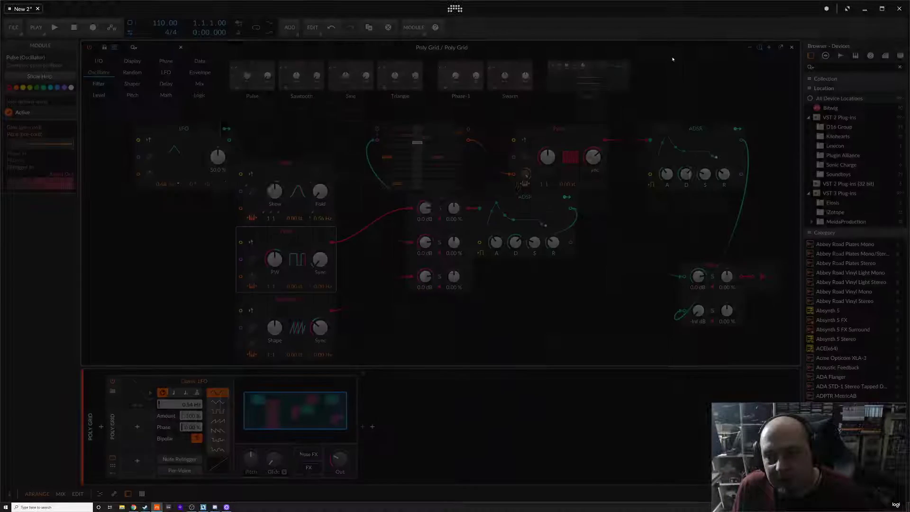
click(673, 55)
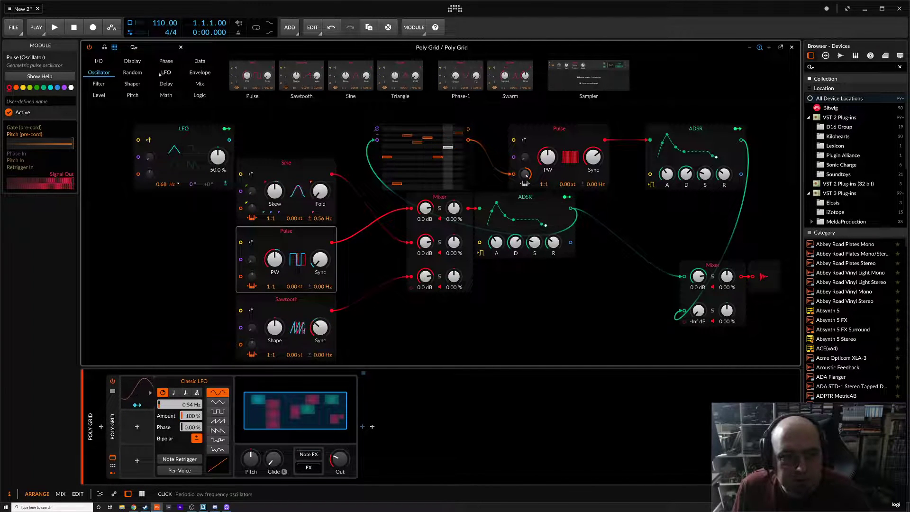
Add an AD envelope module to the grid below the mixer
click(190, 73)
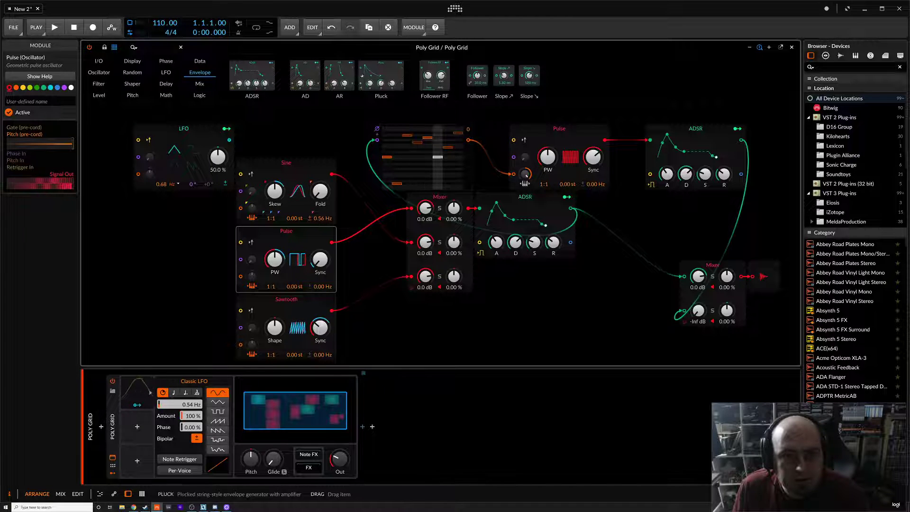
drag(306, 76, 387, 306)
click(387, 305)
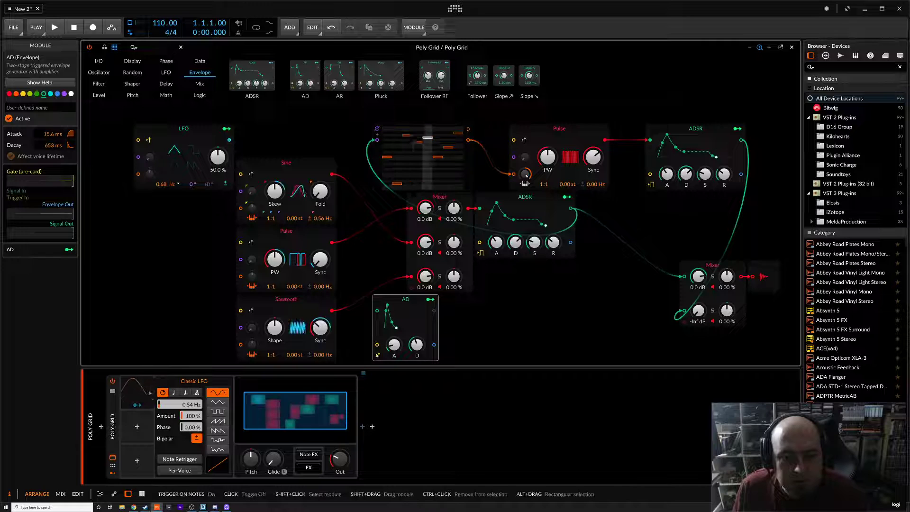
Map the AD envelope to the Mixer's second channel level with an amount of 0.230
click(430, 299)
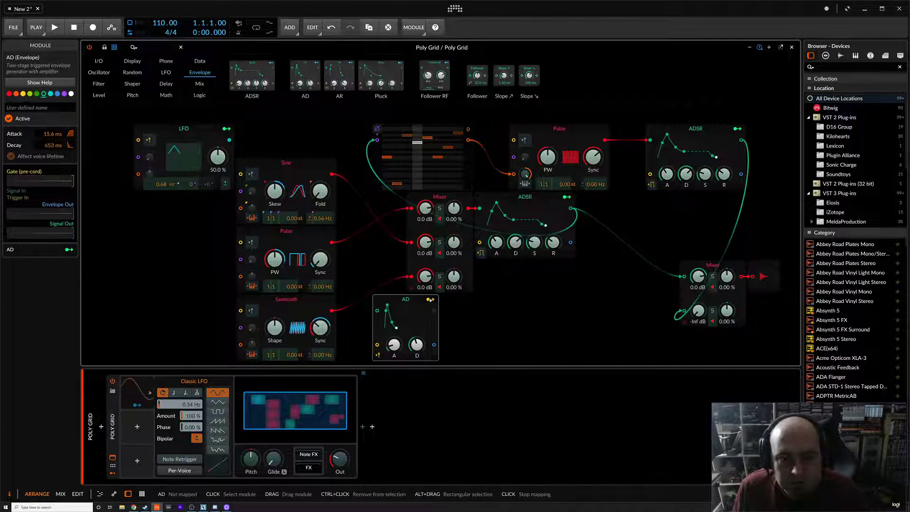
drag(420, 247, 429, 243)
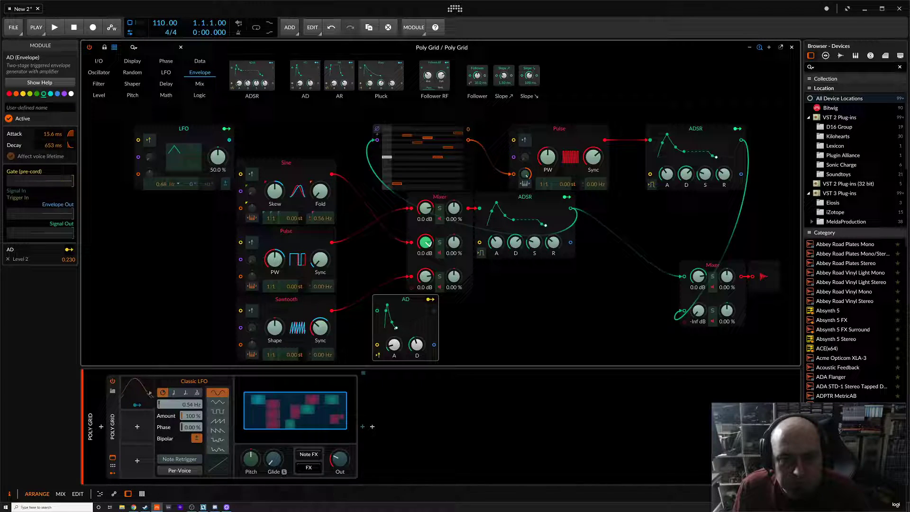
click(430, 299)
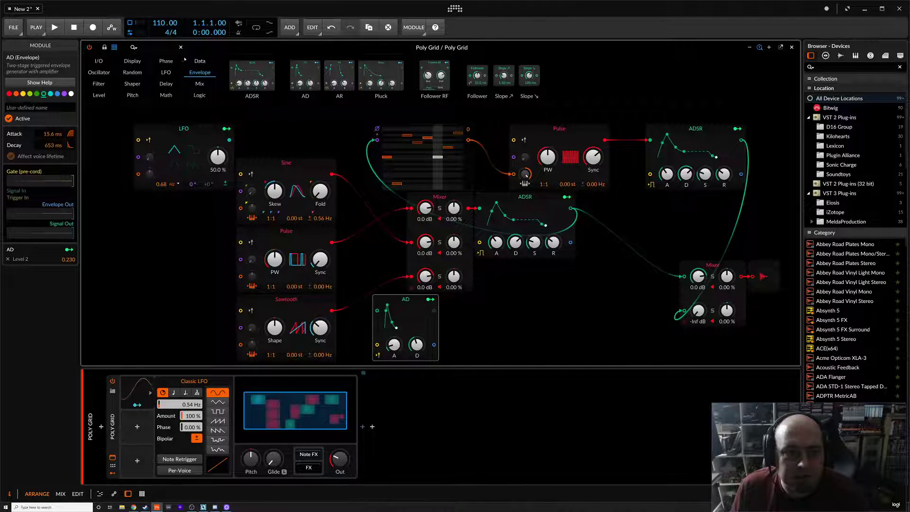
click(128, 73)
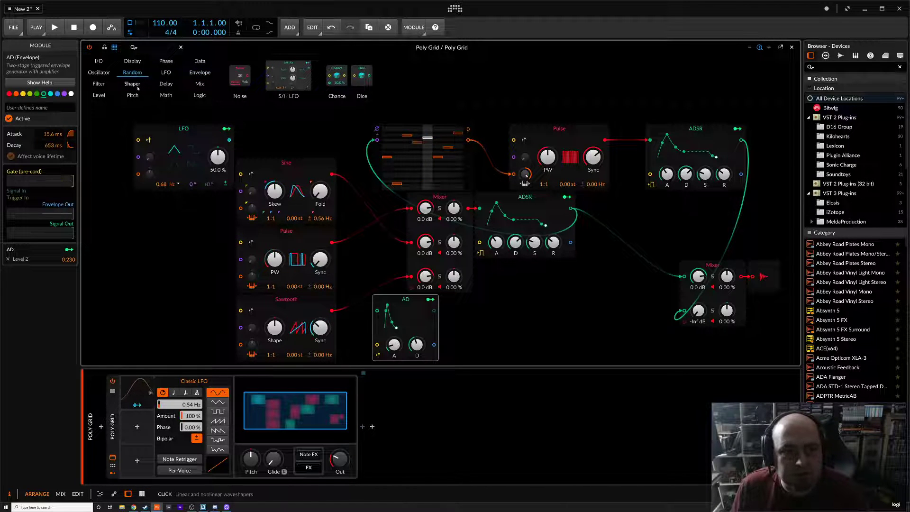
click(135, 86)
click(131, 72)
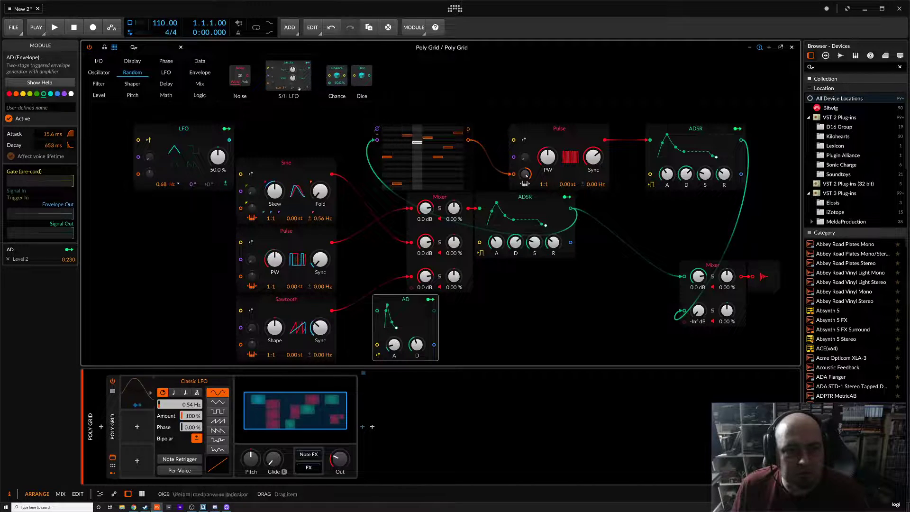
click(132, 85)
click(133, 95)
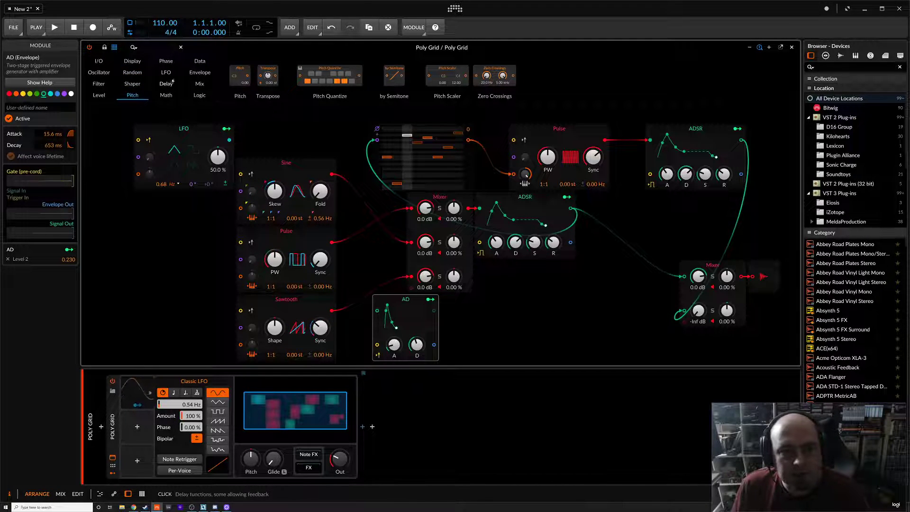
click(201, 84)
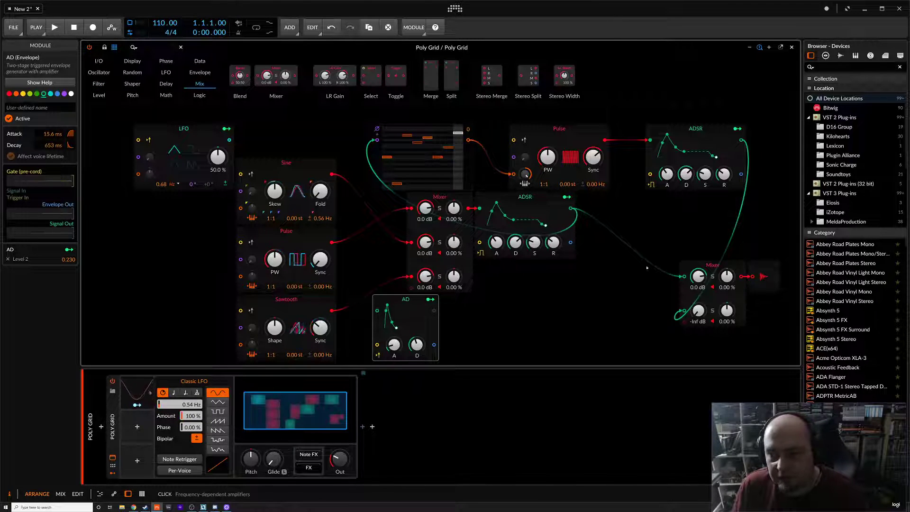
Insert a Low-pass LD filter module between the output Mixer and the grid output
click(97, 84)
drag(267, 85, 637, 270)
drag(787, 271, 757, 271)
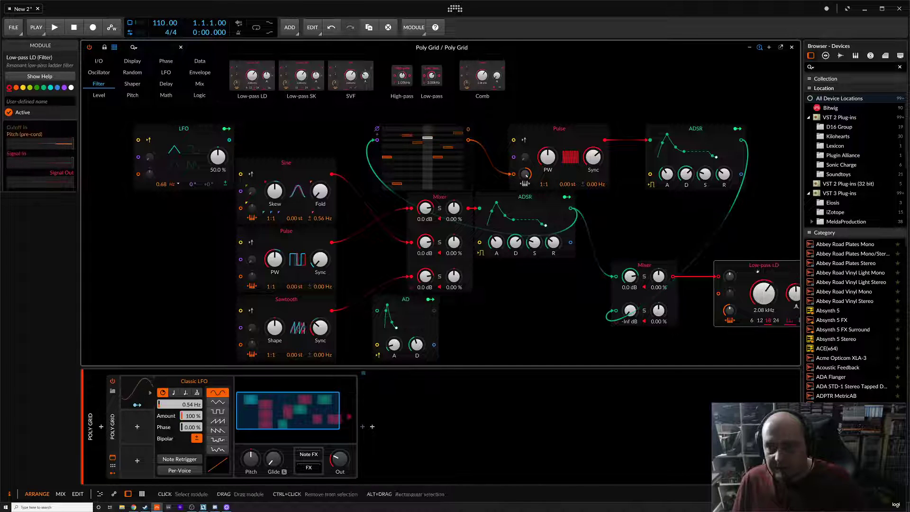
Lower the Low-pass LD filter's cutoff to 1.25 kHz
scroll(665, 304, down, 3)
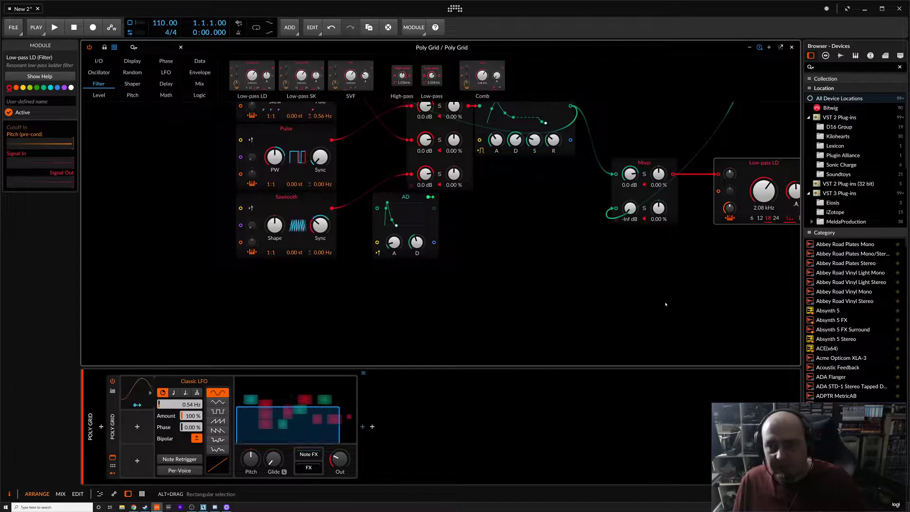
scroll(665, 304, up, 4)
click(681, 215)
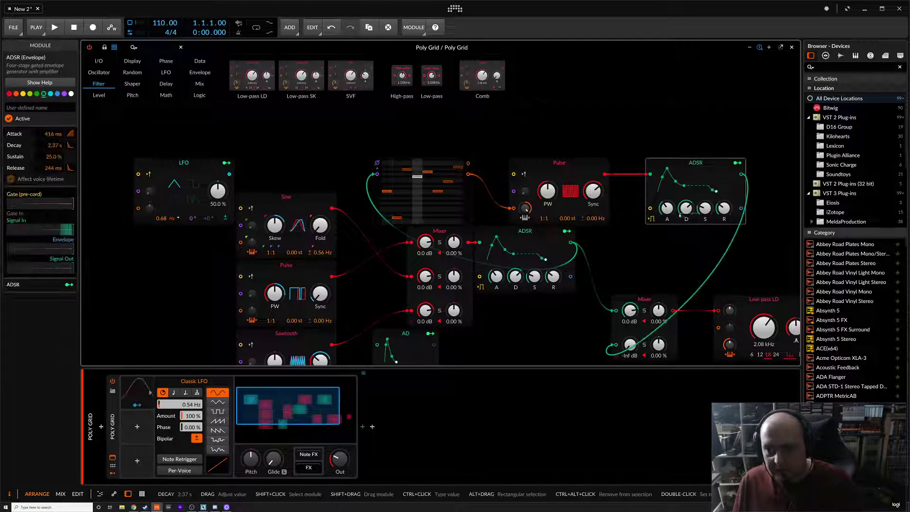
click(730, 276)
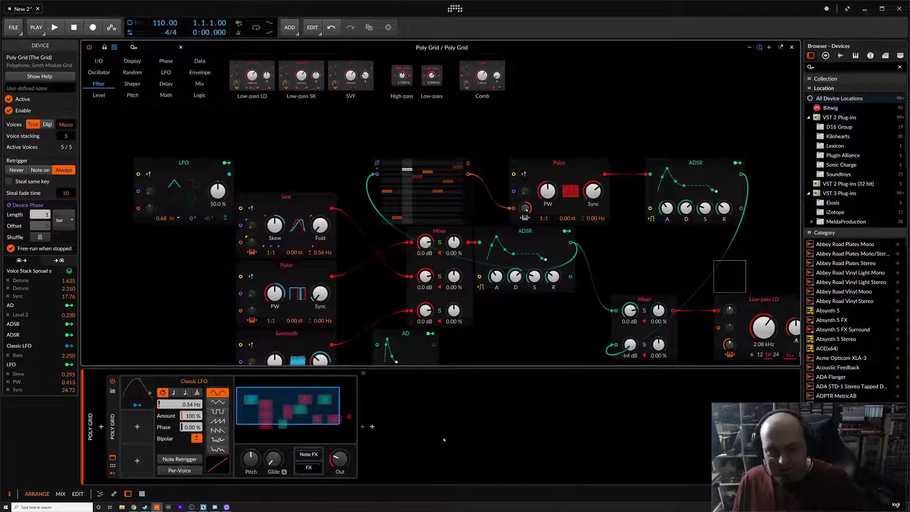
drag(310, 405, 332, 410)
mouse_move(621, 295)
mouse_down()
mouse_move(621, 266)
mouse_move(621, 303)
mouse_up()
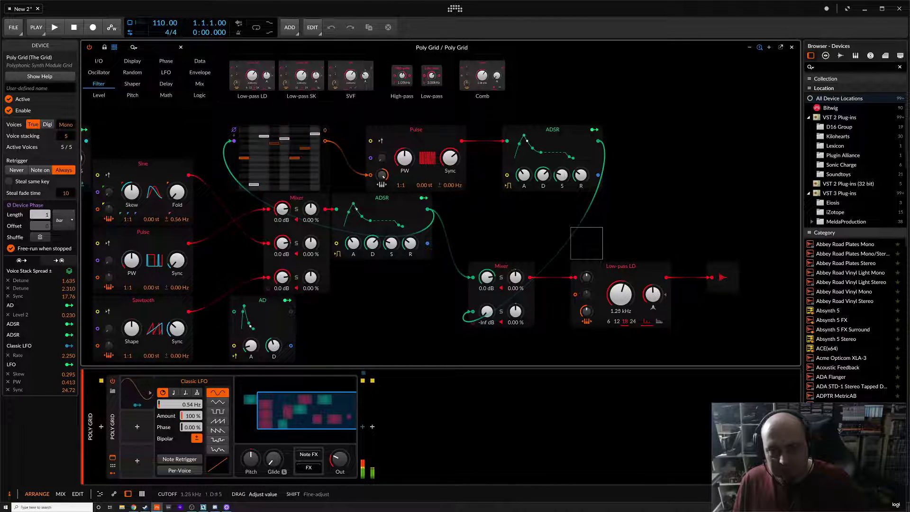
Map the upper ADSR envelope to the Low-pass LD filter cutoff with an amount of 33.00
click(598, 130)
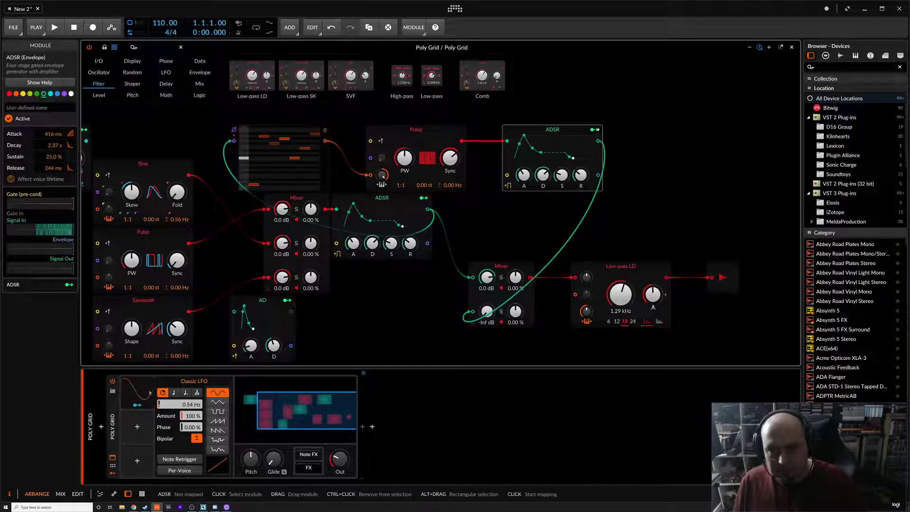
click(594, 129)
drag(620, 303, 620, 300)
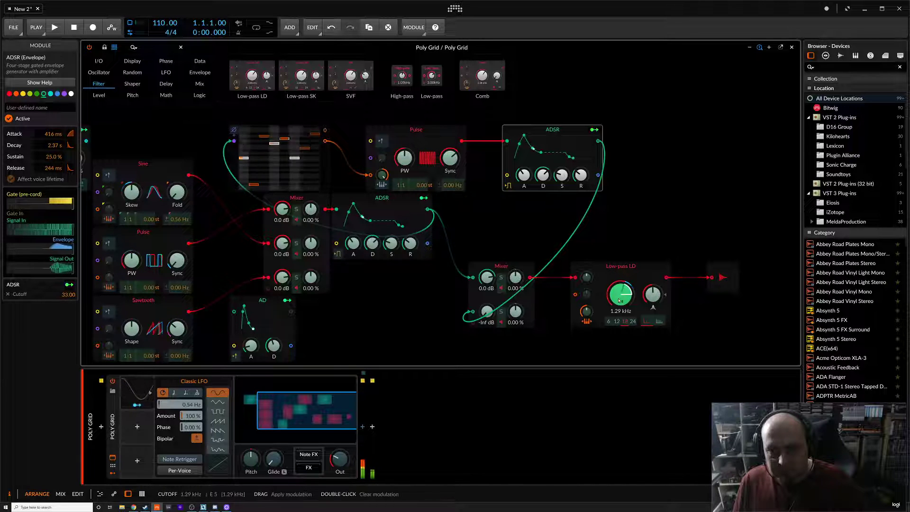